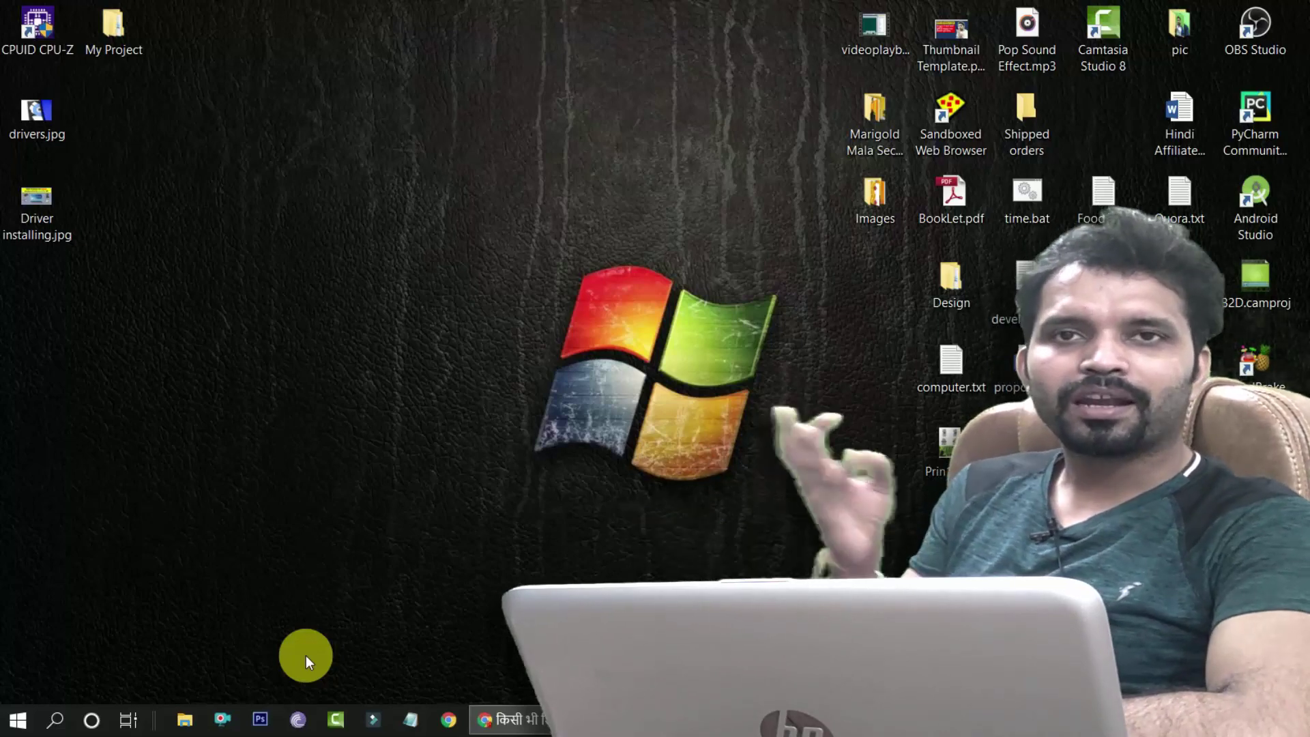
# - Open Device Manager by running devmgmt.msc
pyautogui.press('super+r')
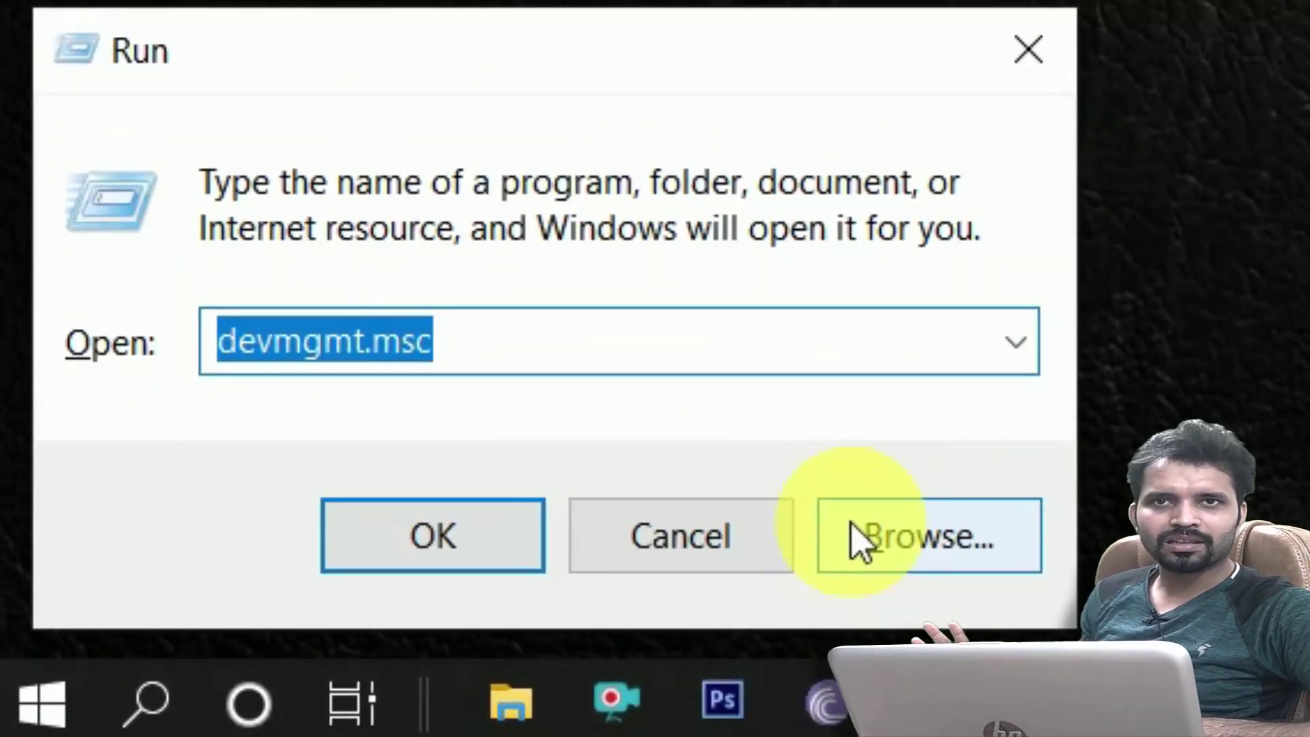
pyautogui.write('d')
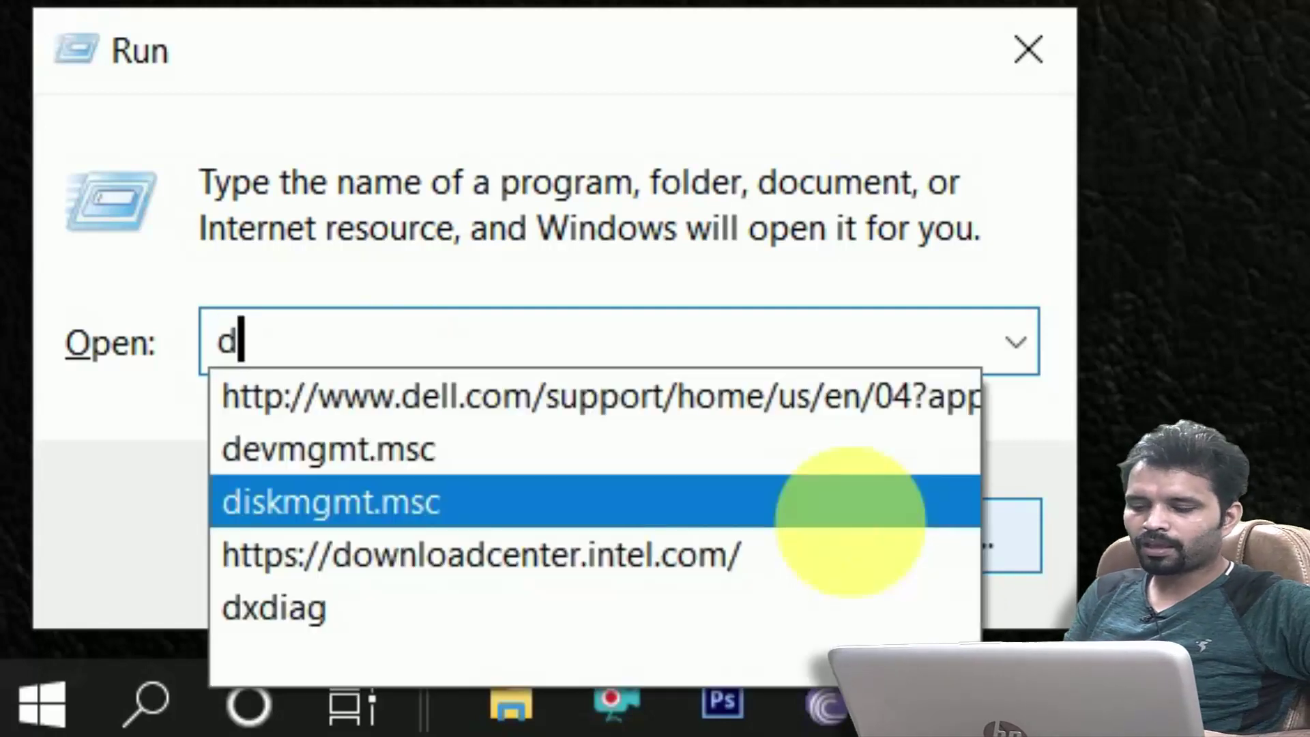
pyautogui.write('evmgmt,m')
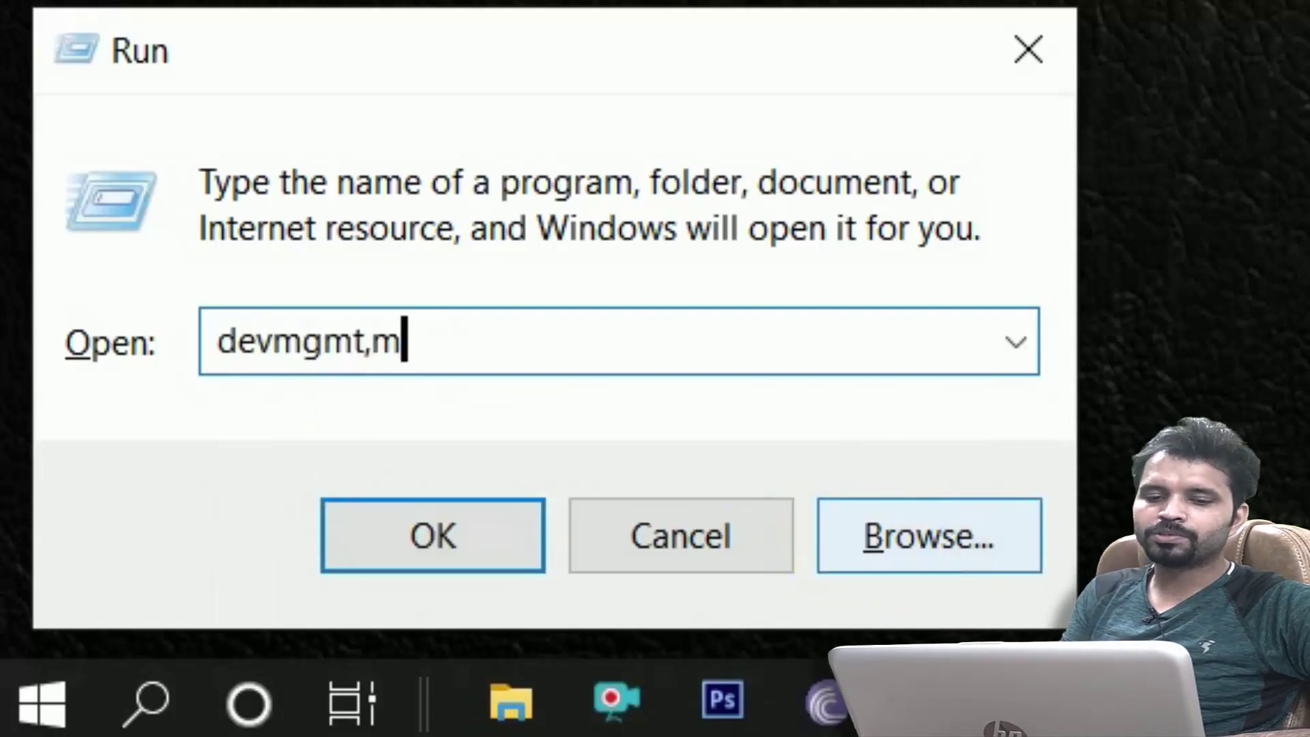
pyautogui.press('BackSpace')
pyautogui.press('BackSpace')
pyautogui.write('.')
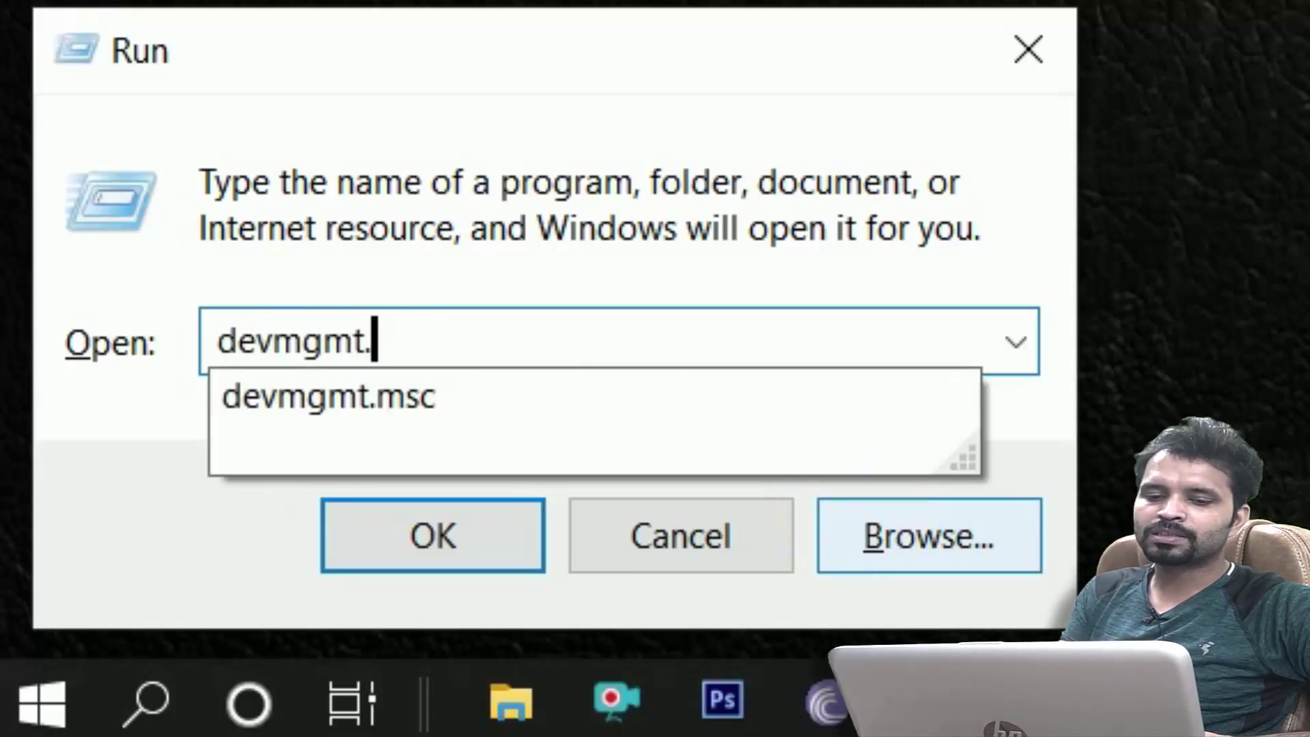
pyautogui.write('msc')
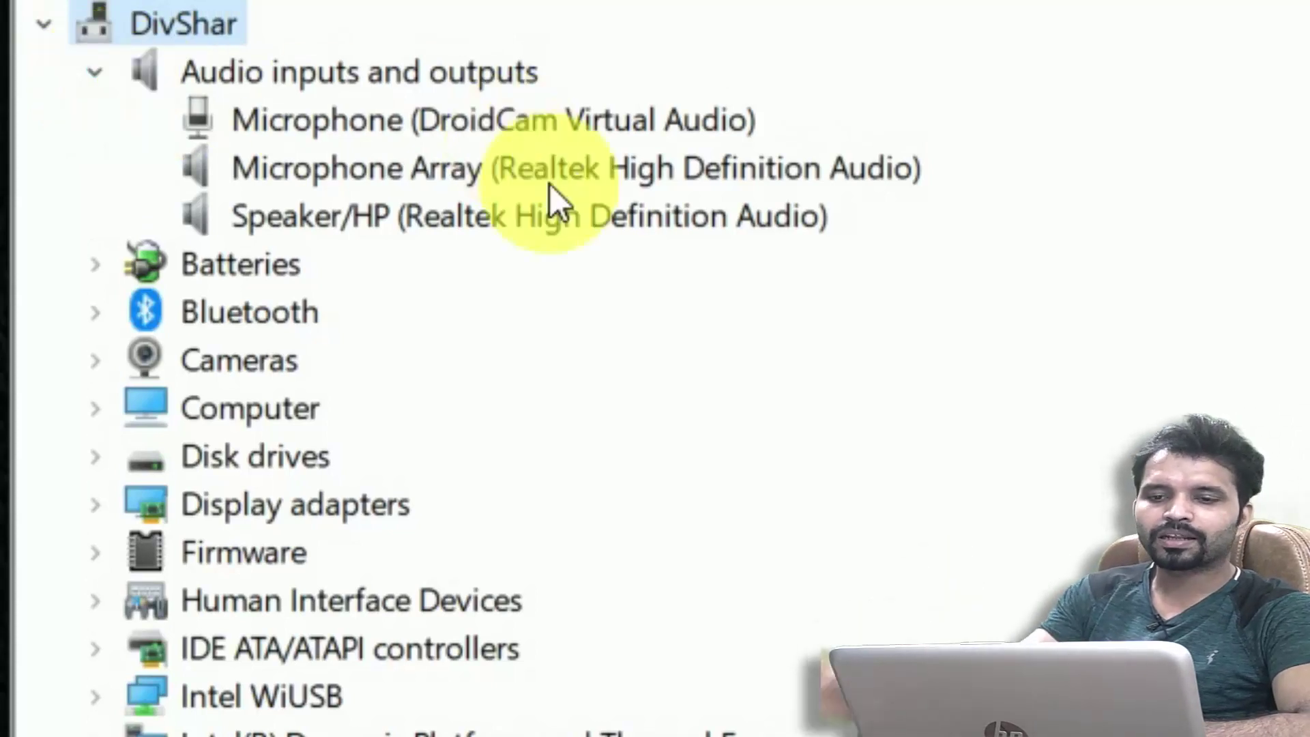
# - Collapse the audio devices, inspect the Bluetooth category, and expand Processors to review the installed CPU
pyautogui.click(96, 76)
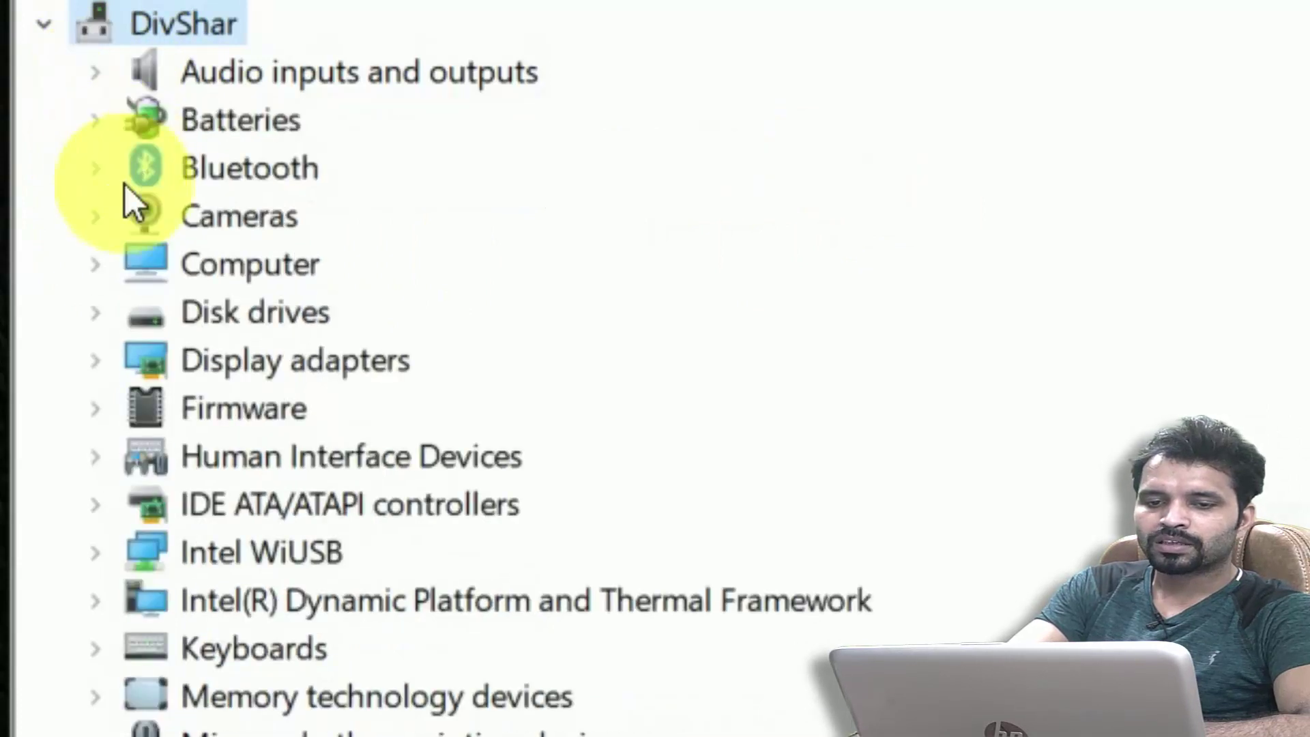
pyautogui.click(108, 170)
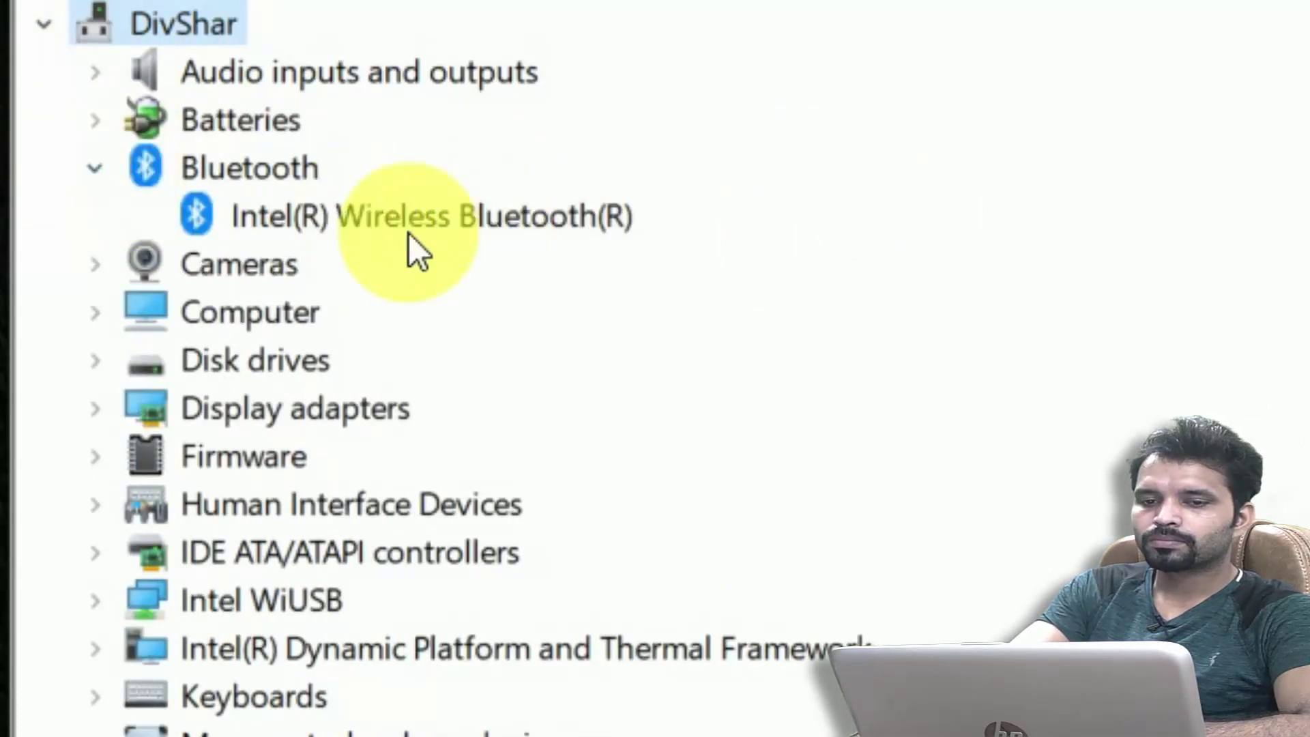
pyautogui.click(96, 168)
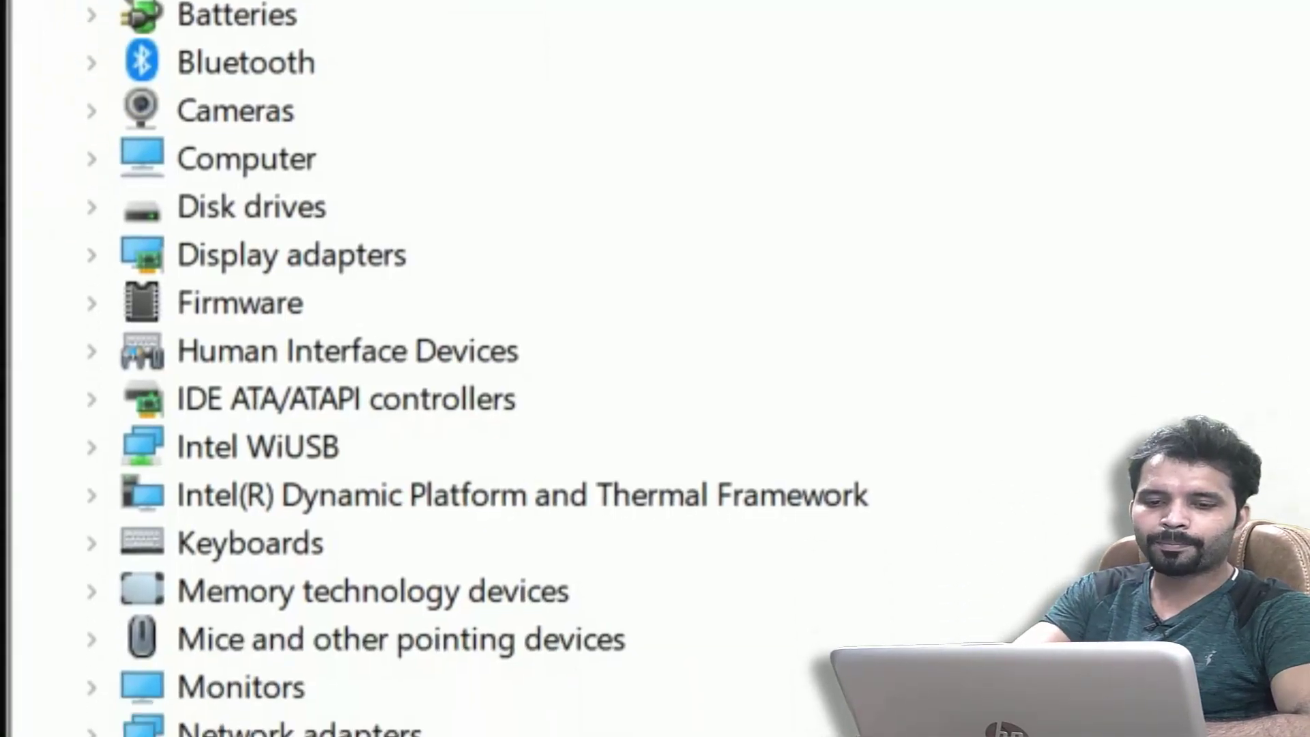
pyautogui.click(92, 584)
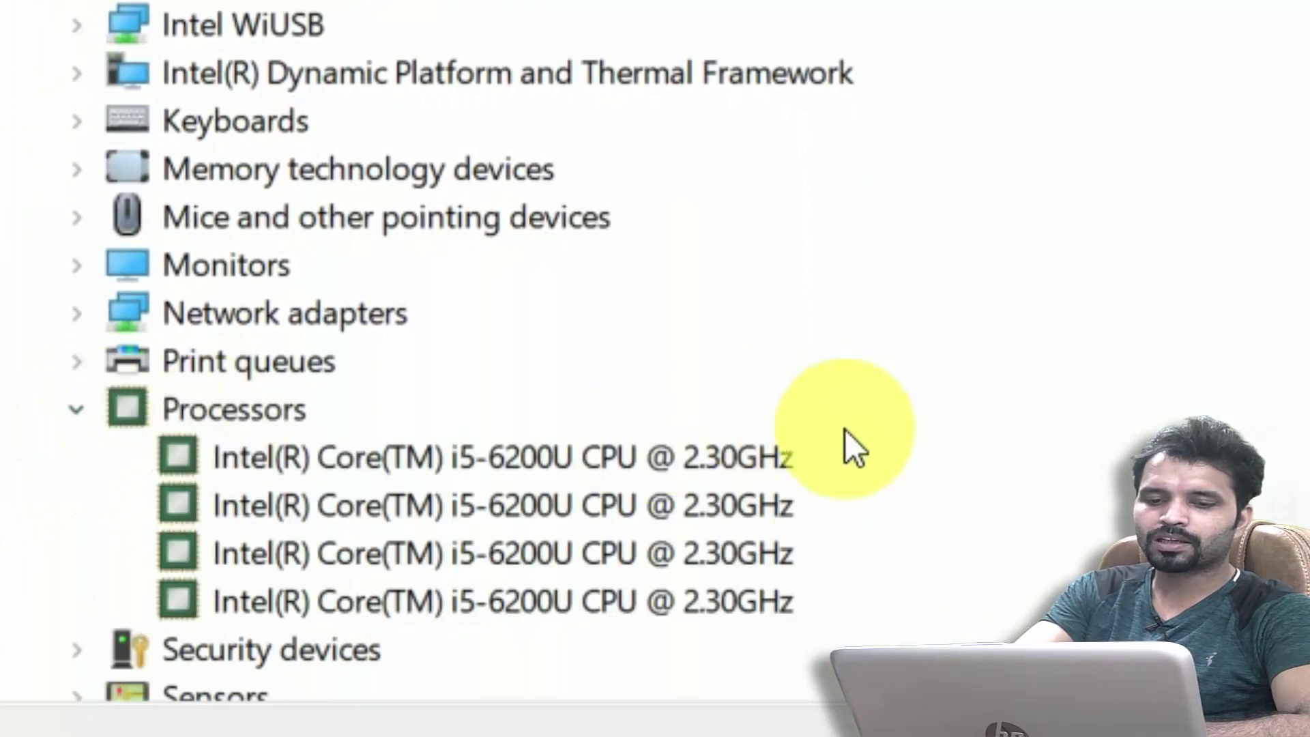
pyautogui.scroll(-1, 424, 477)
pyautogui.scroll(-1, 819, 327)
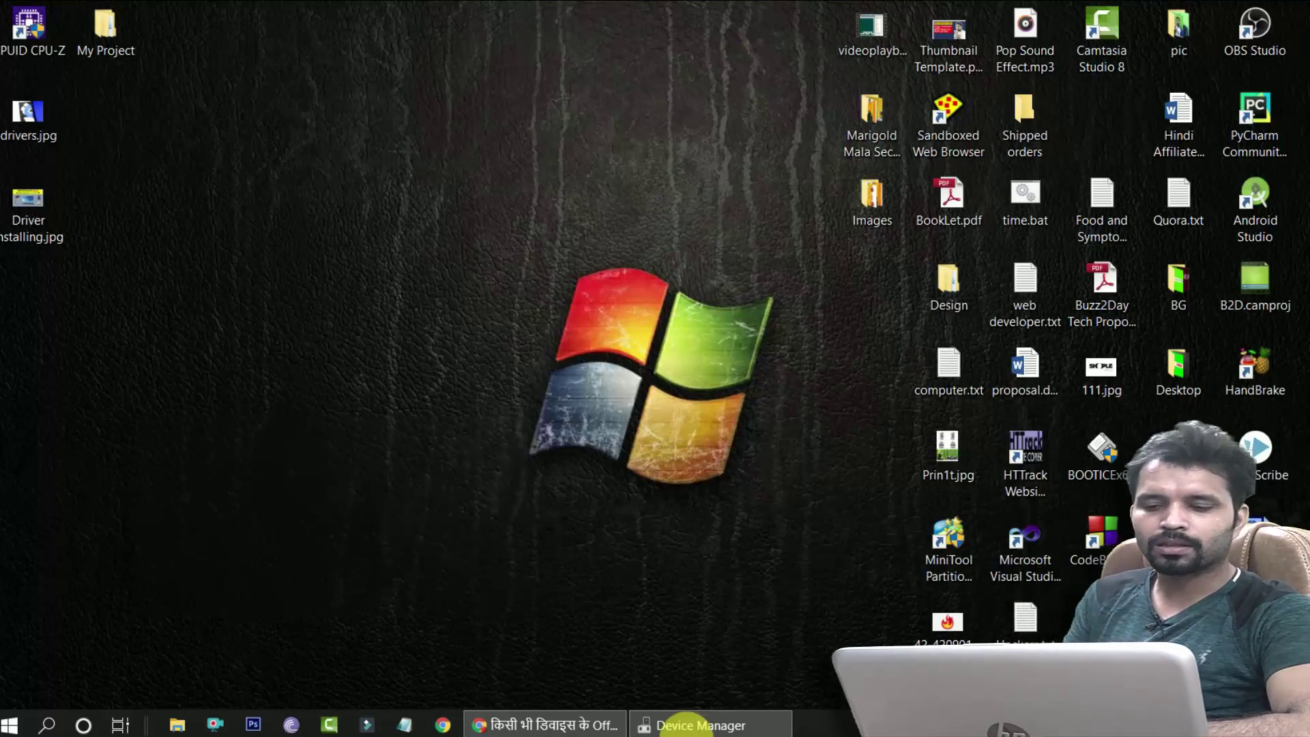
# - Switch to the driver article in Chrome and look through its Download Official Drivers table of manufacturers
pyautogui.click(584, 724)
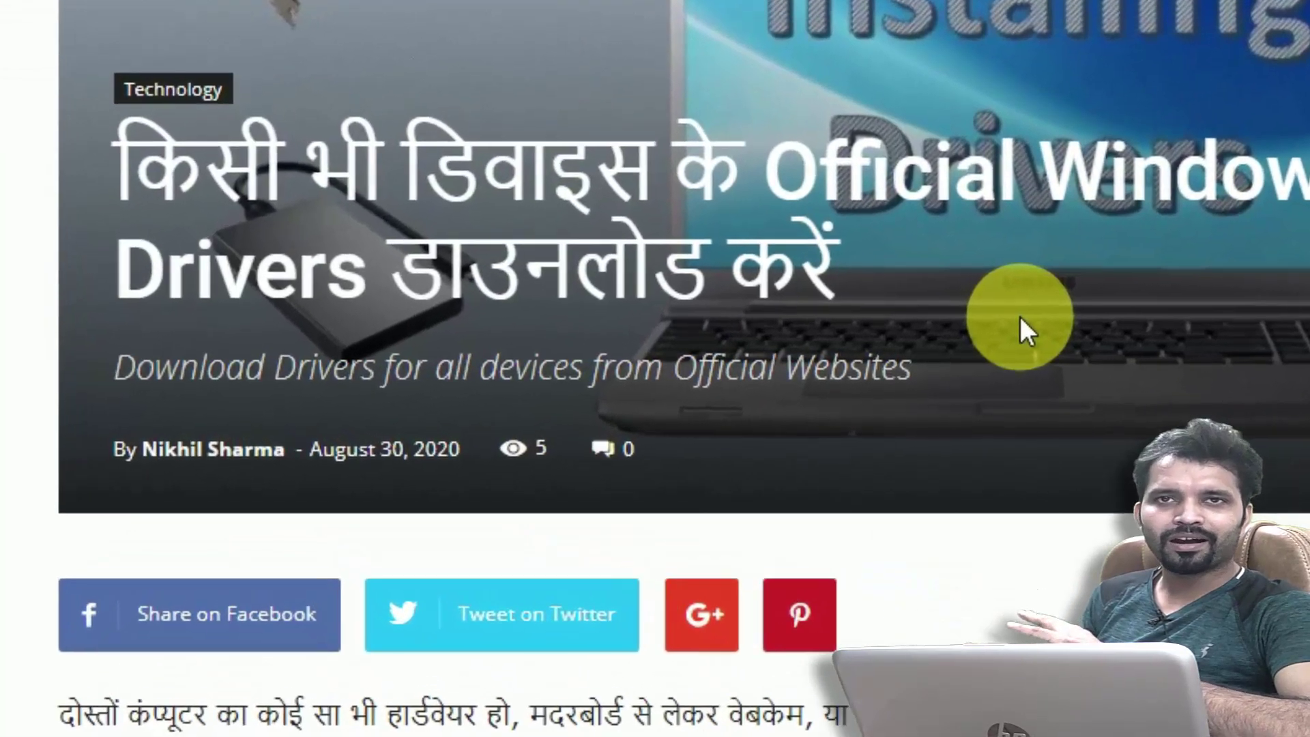
pyautogui.scroll(-10, 887, 587)
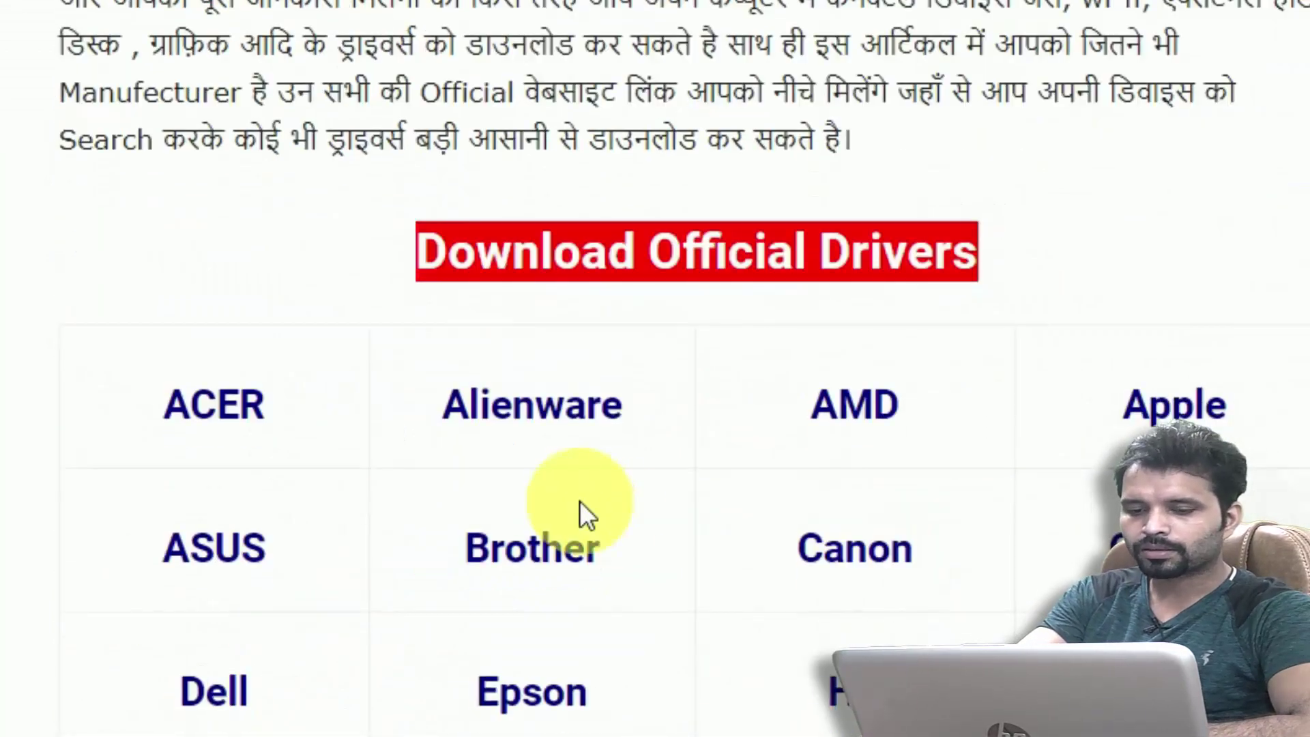
pyautogui.scroll(-5, 586, 511)
pyautogui.scroll(2, 587, 511)
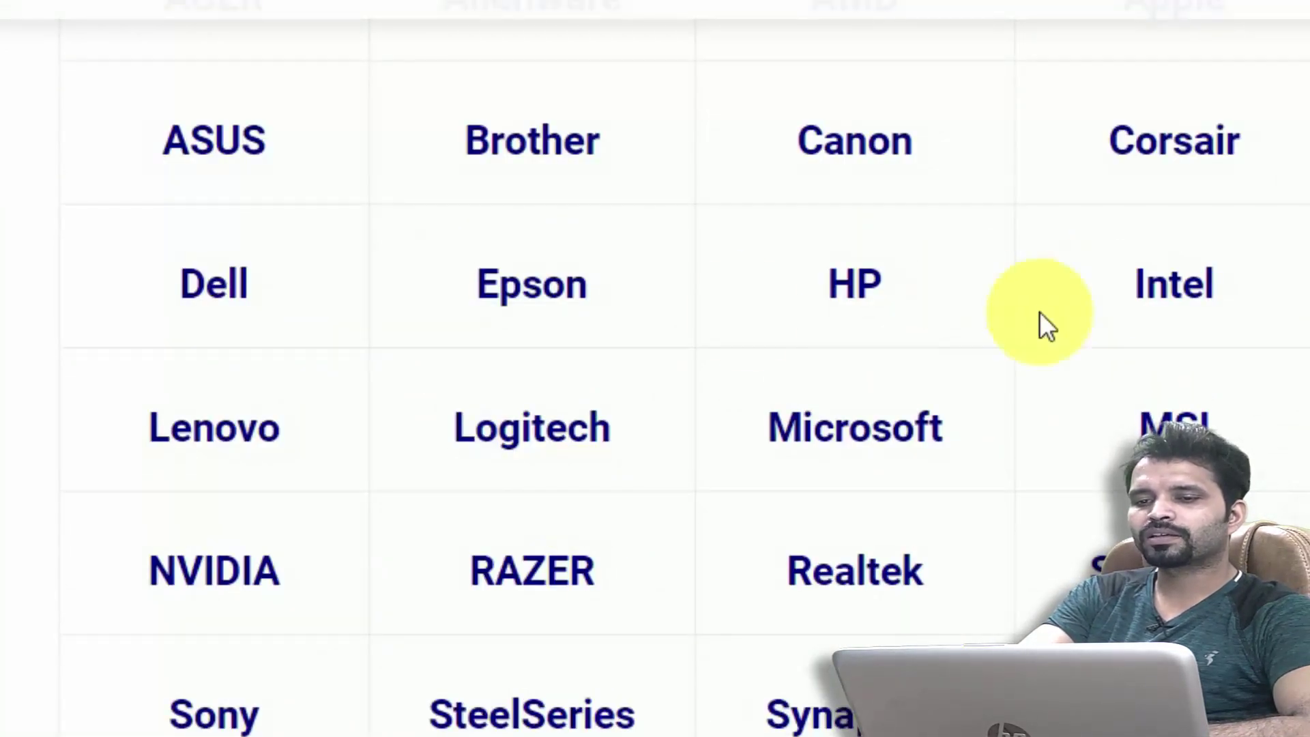
pyautogui.scroll(3, 887, 320)
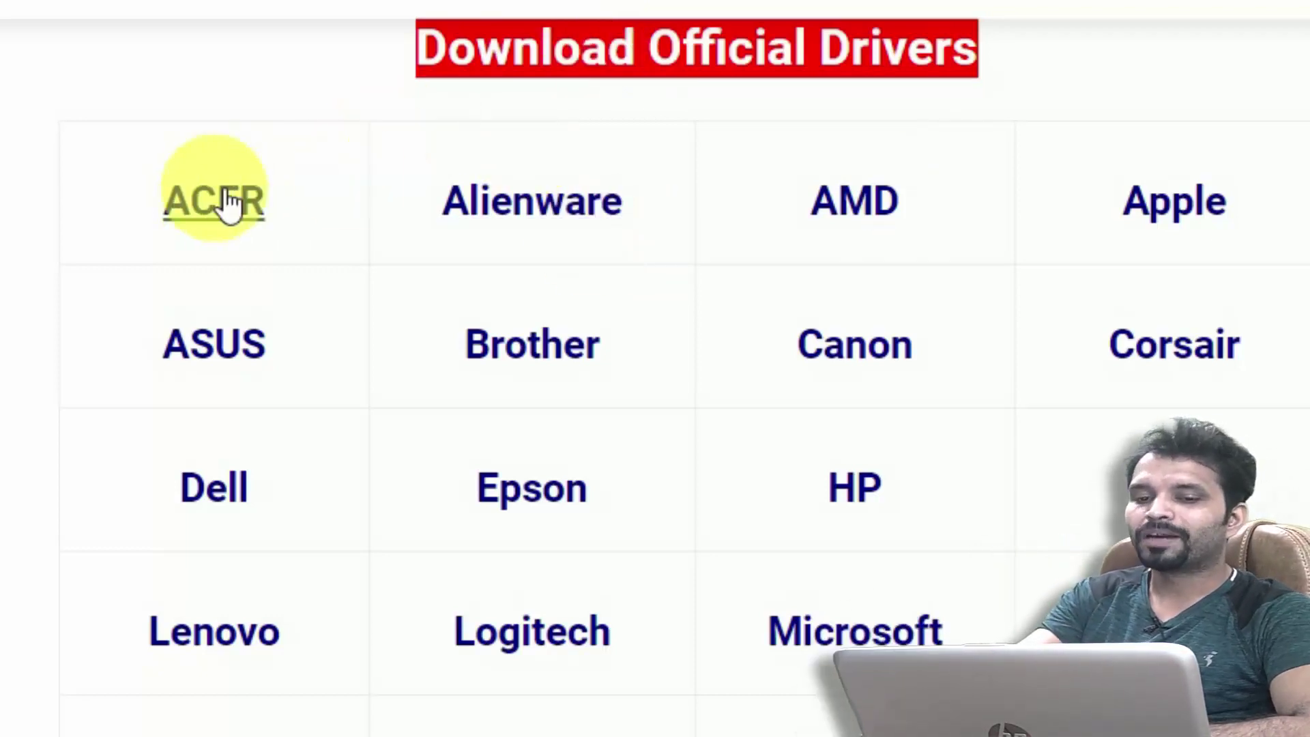
pyautogui.scroll(-5, 1221, 359)
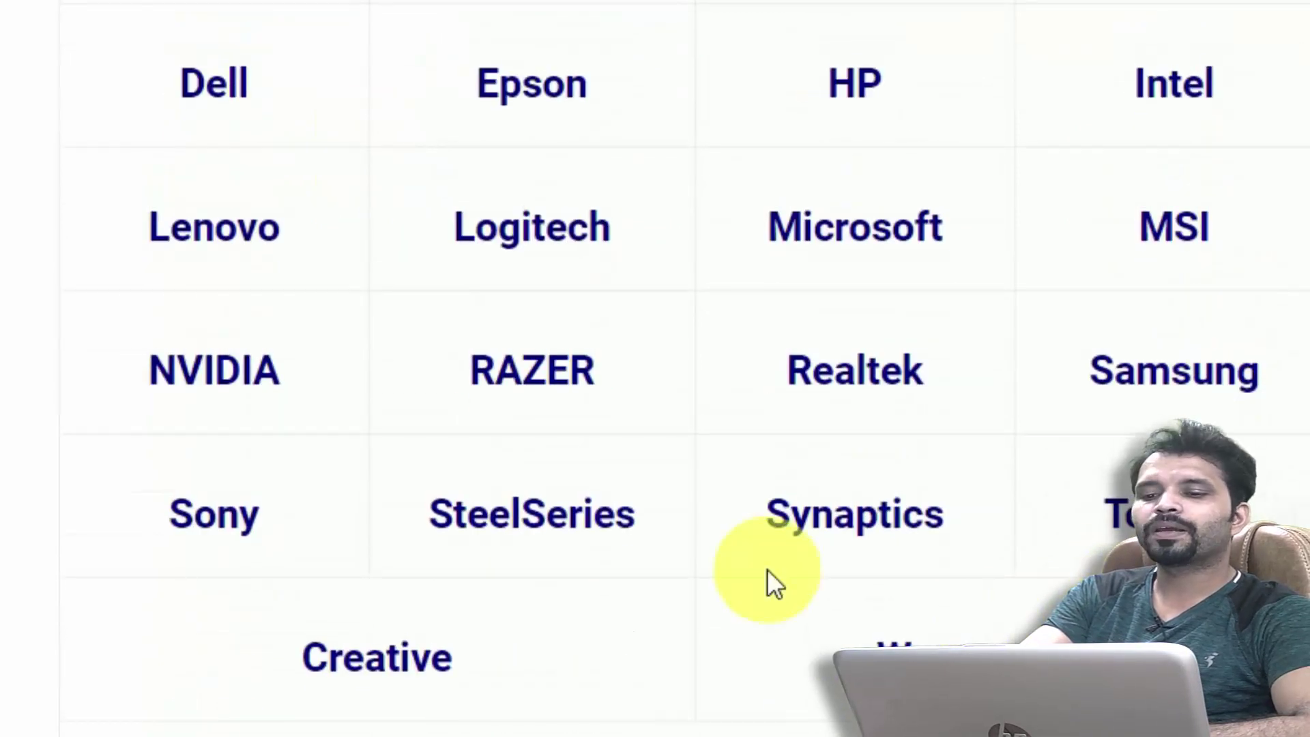
pyautogui.scroll(5, 767, 569)
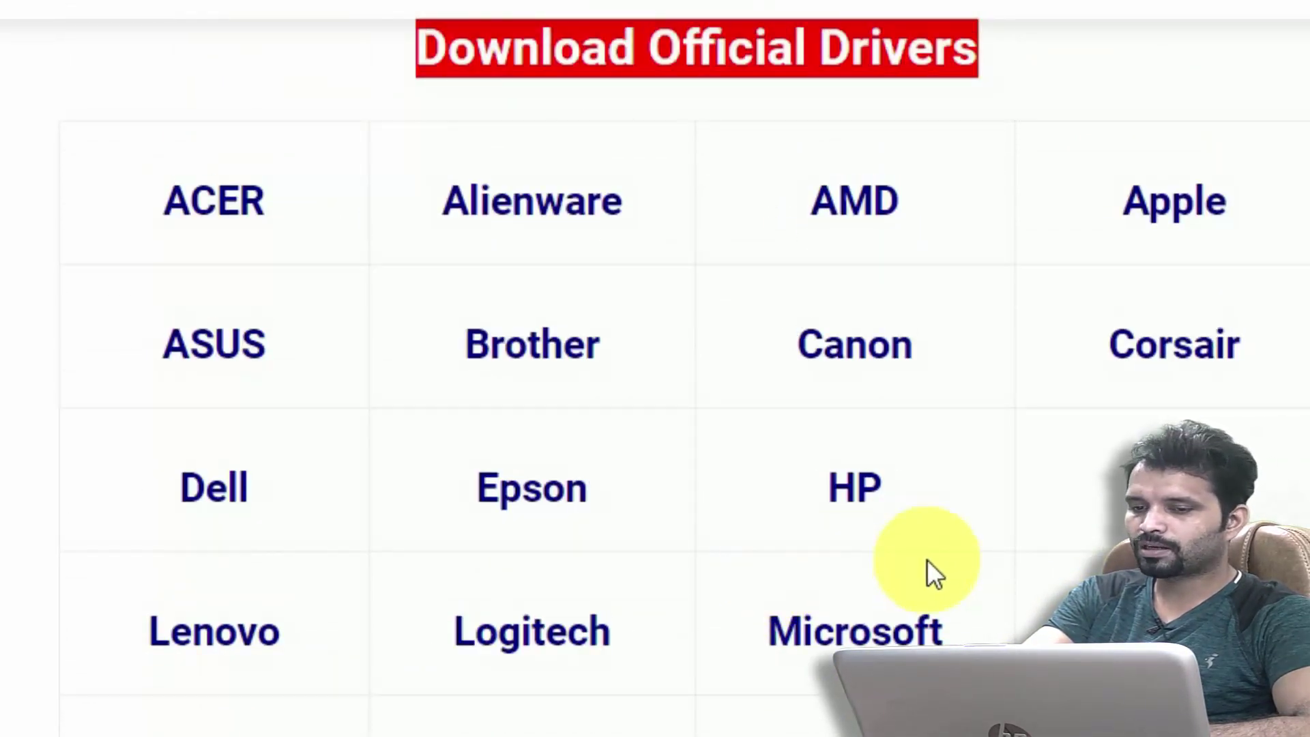
# - Open Dell's Drivers & Downloads page from the manufacturer table and bring up the list of all products
pyautogui.click(240, 498)
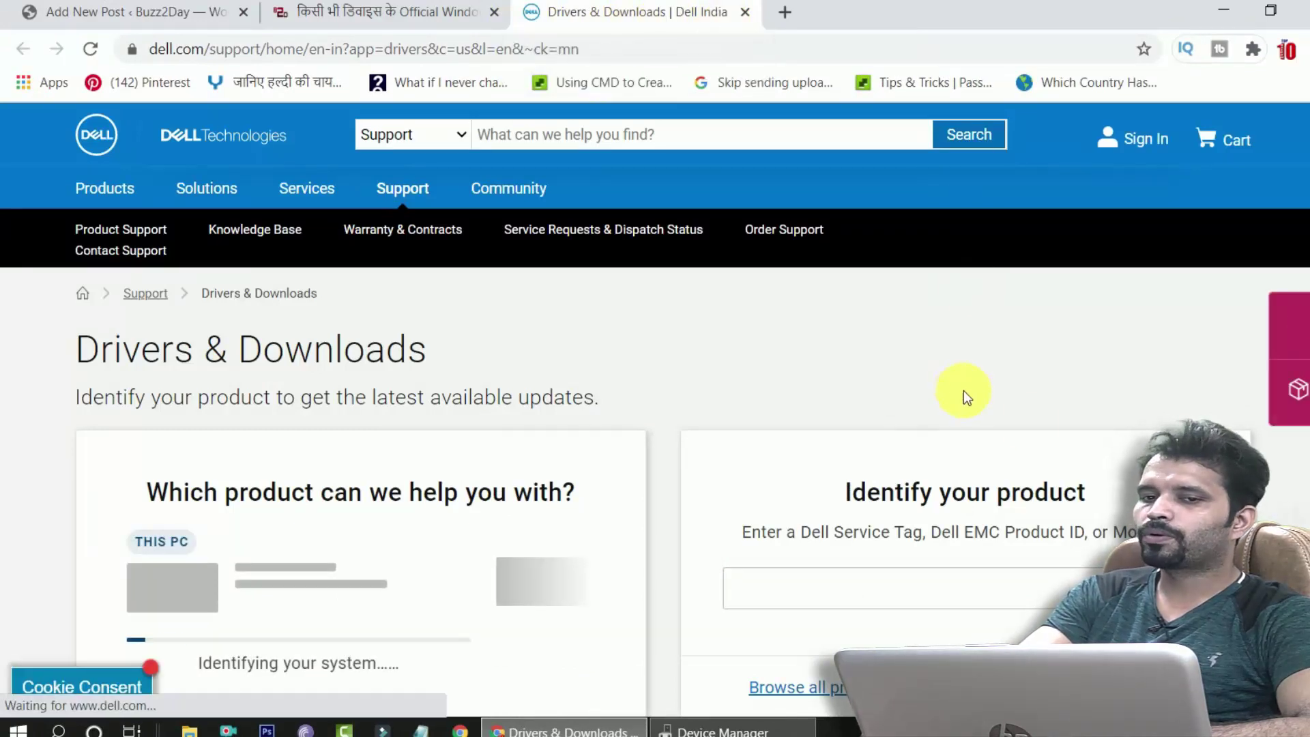
pyautogui.scroll(-3, 1092, 488)
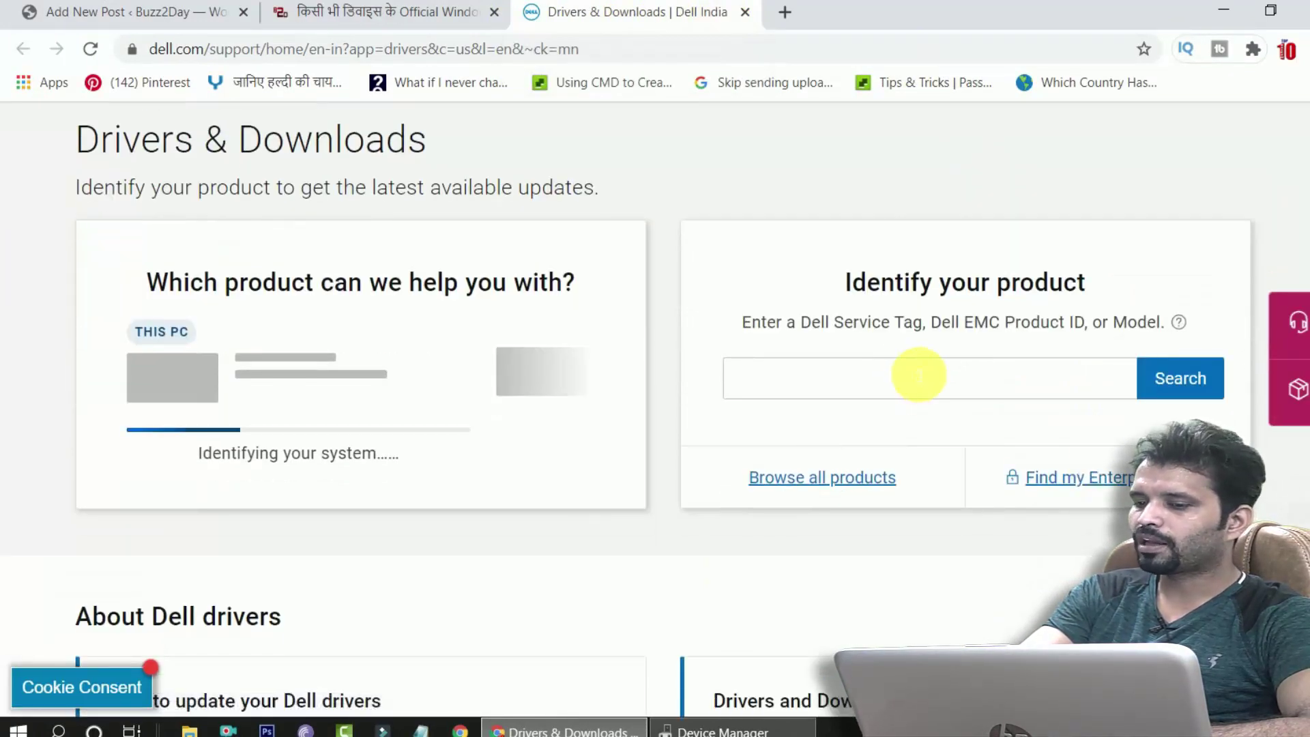
pyautogui.click(921, 380)
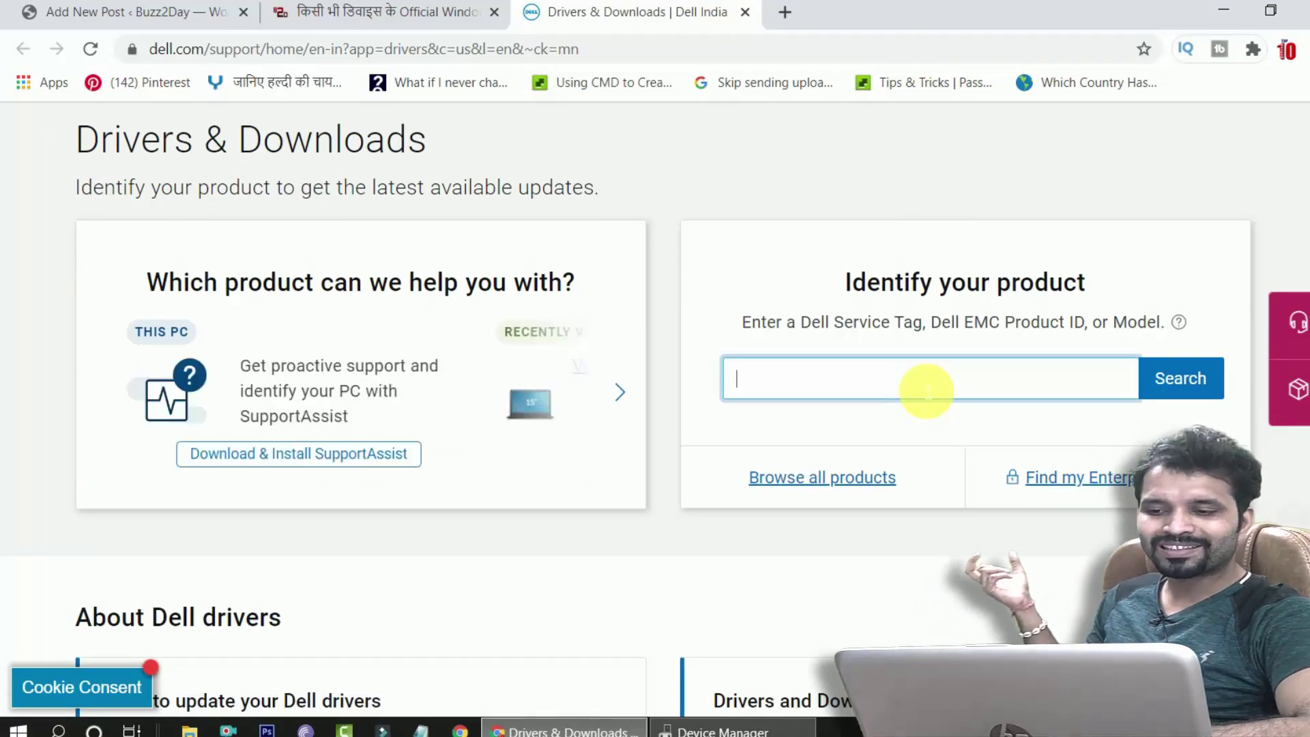
pyautogui.click(837, 485)
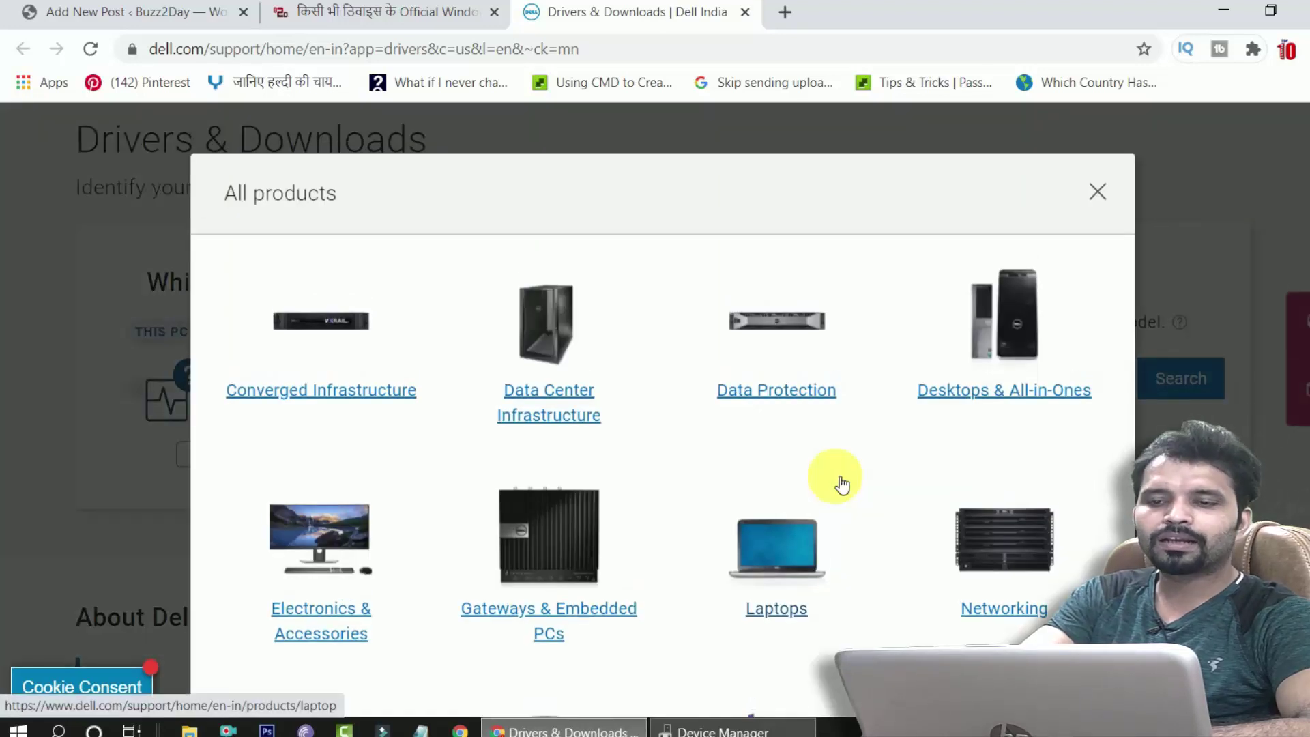
# - Browse Dell's product categories and open the G Series models under Laptops
pyautogui.scroll(-2, 895, 554)
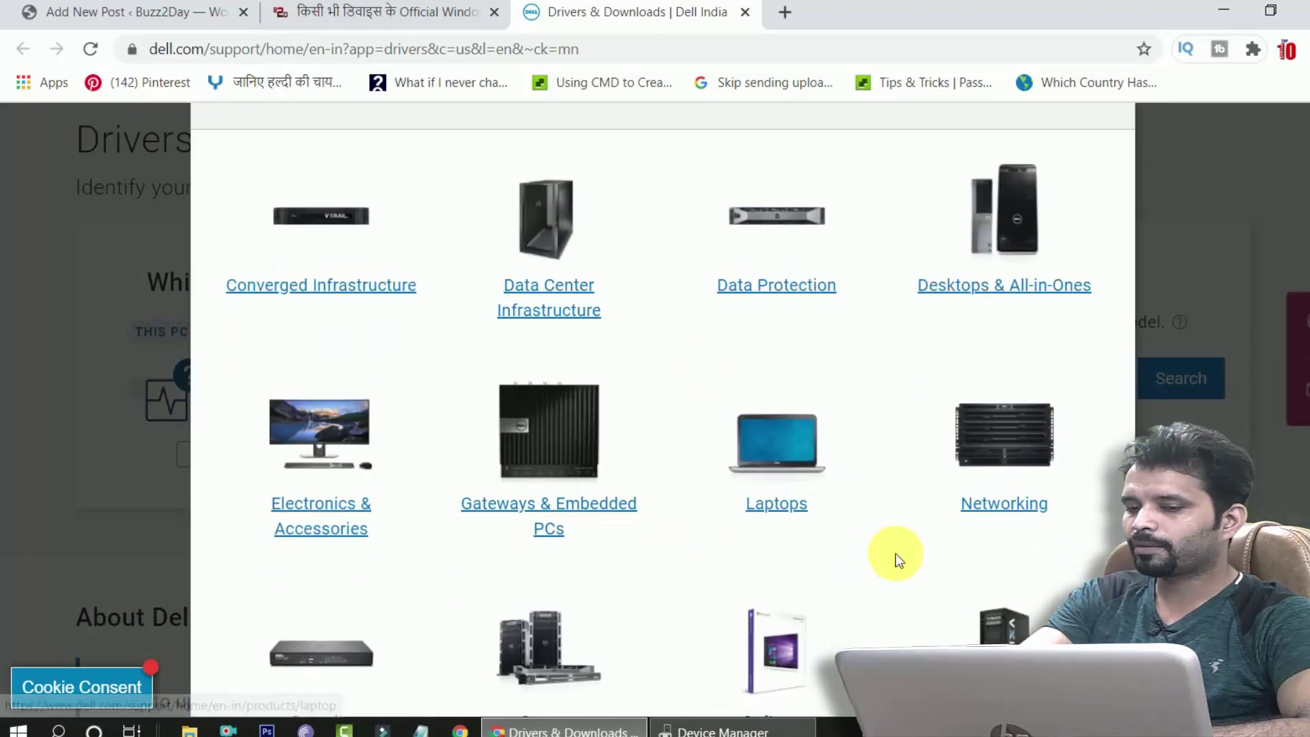
pyautogui.scroll(-5, 895, 554)
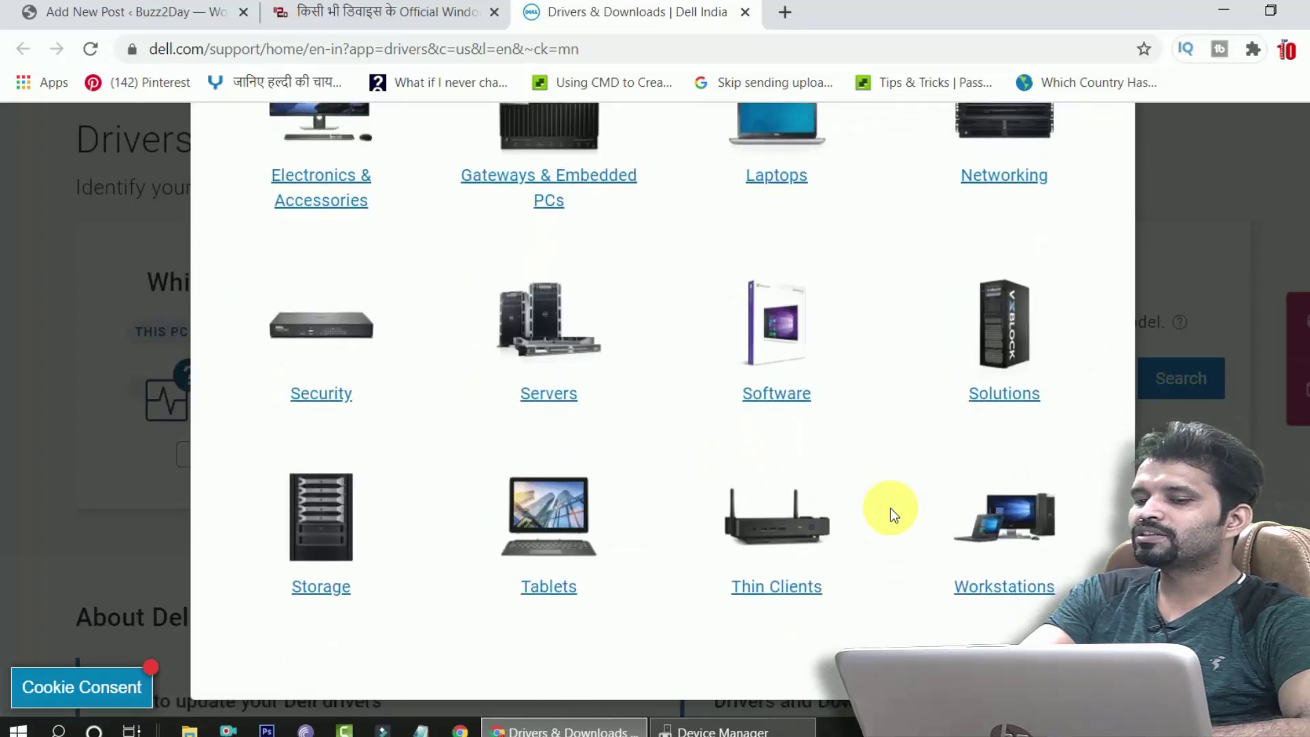
pyautogui.scroll(6, 890, 507)
pyautogui.scroll(-6, 890, 510)
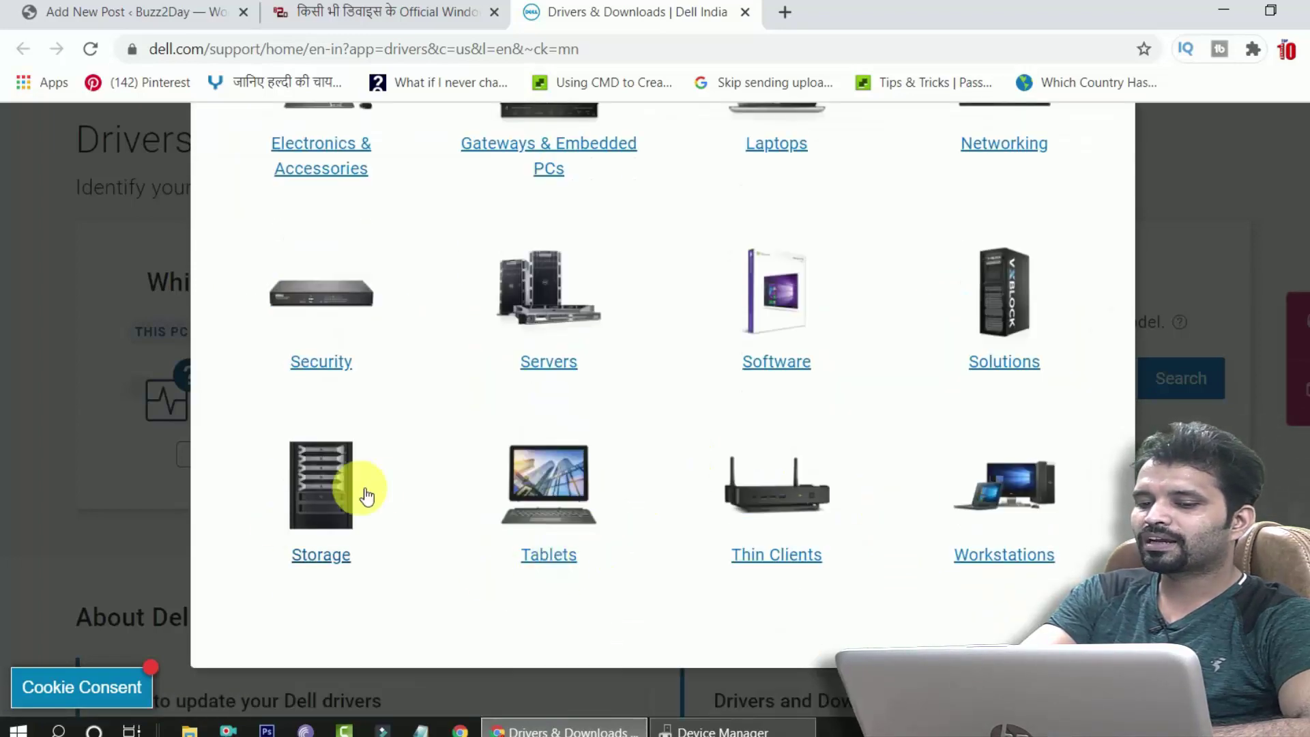
pyautogui.scroll(2, 358, 491)
pyautogui.scroll(2, 375, 367)
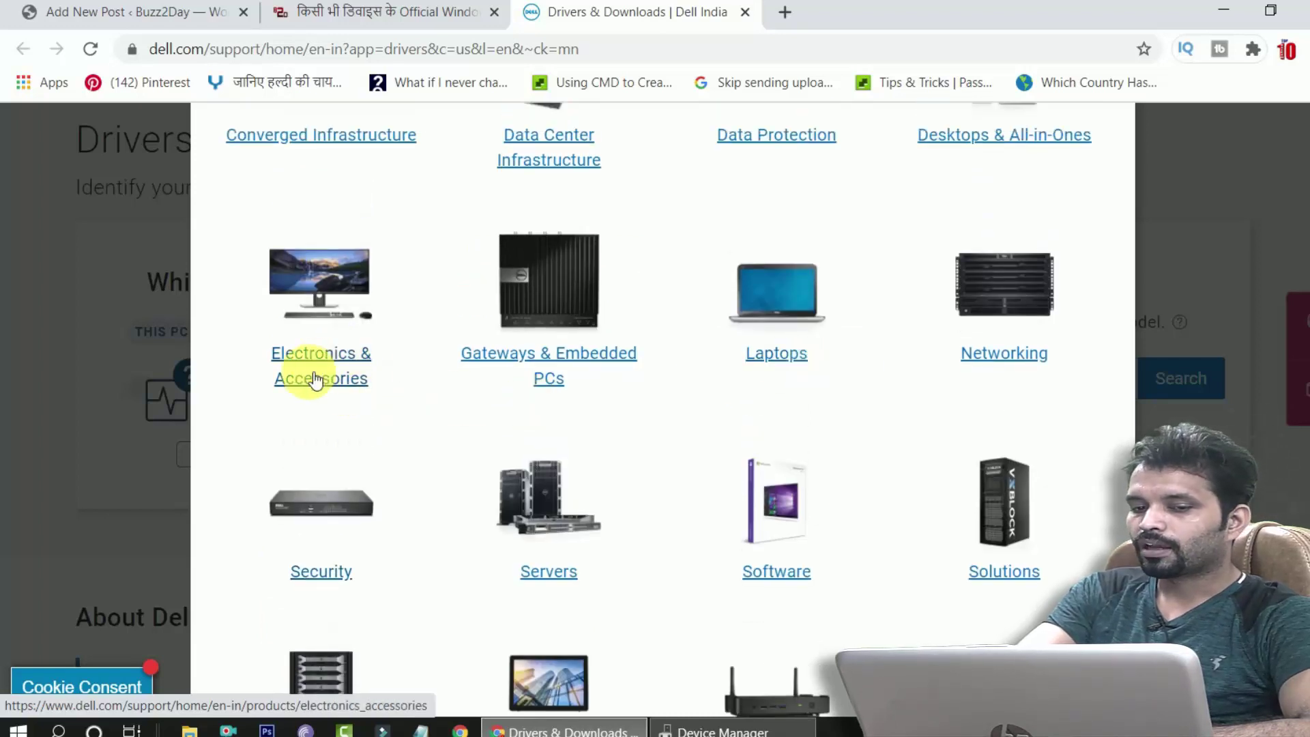
pyautogui.scroll(1, 389, 374)
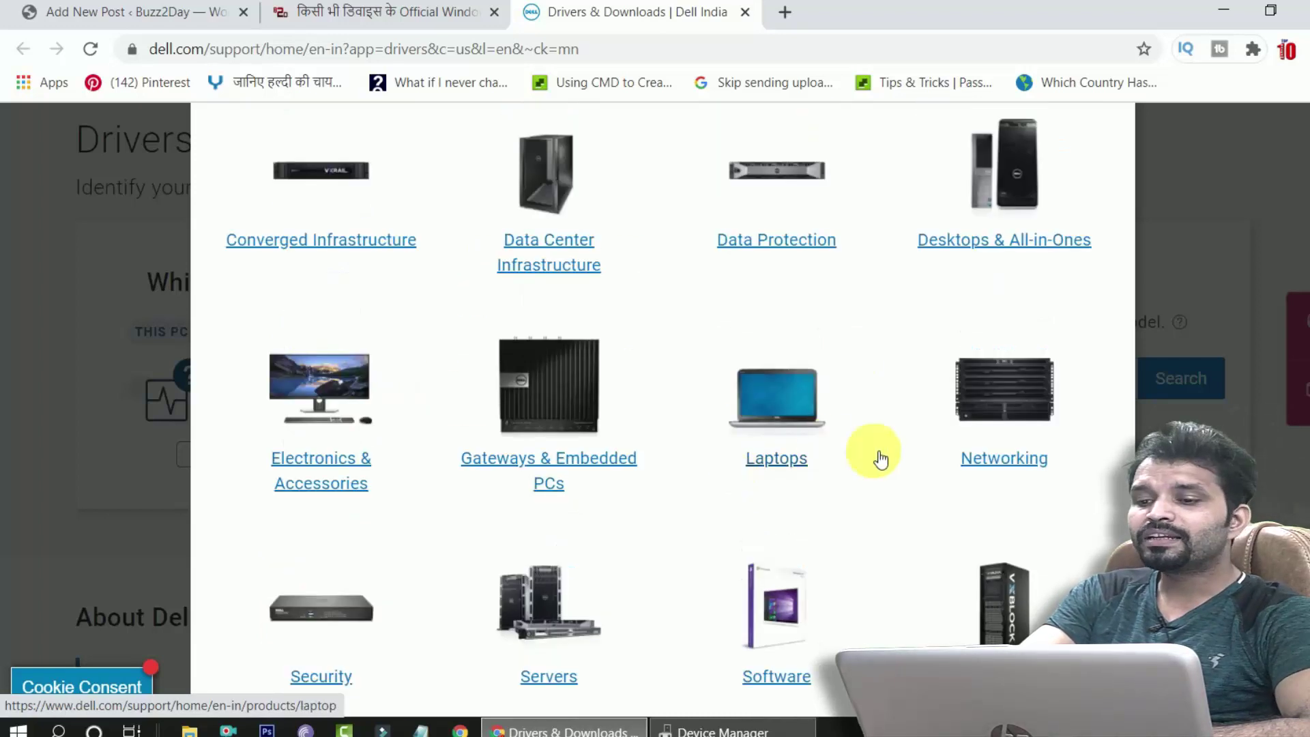
pyautogui.click(789, 468)
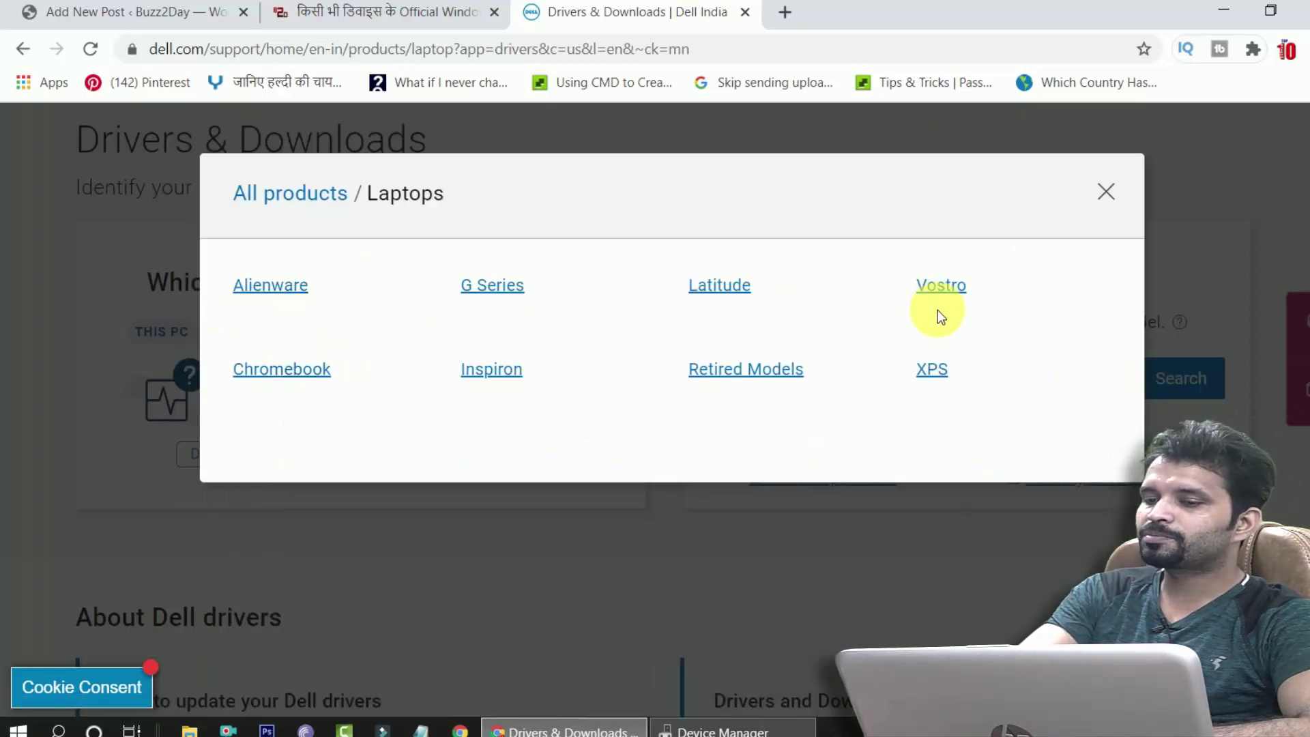
pyautogui.click(513, 272)
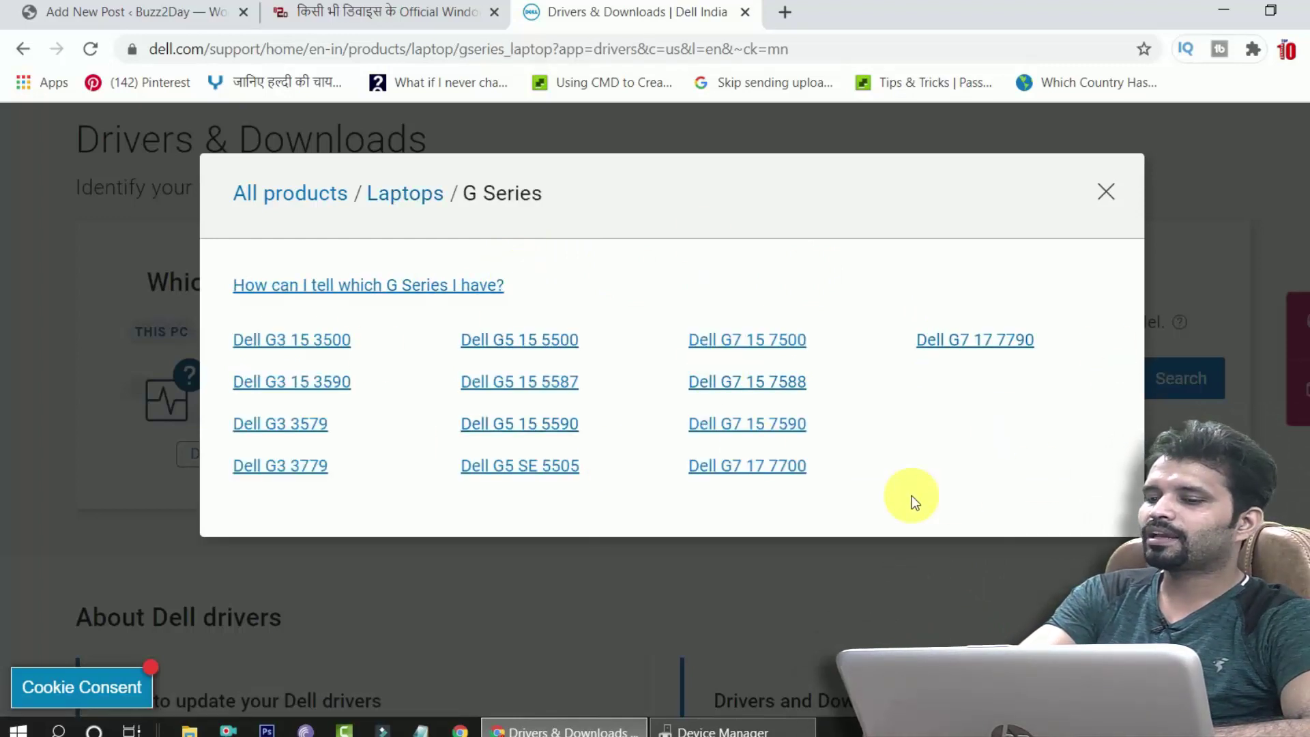
# - Close Dell's product list and open Intel's driver page from the article's manufacturer table
pyautogui.click(1106, 196)
pyautogui.click(425, 10)
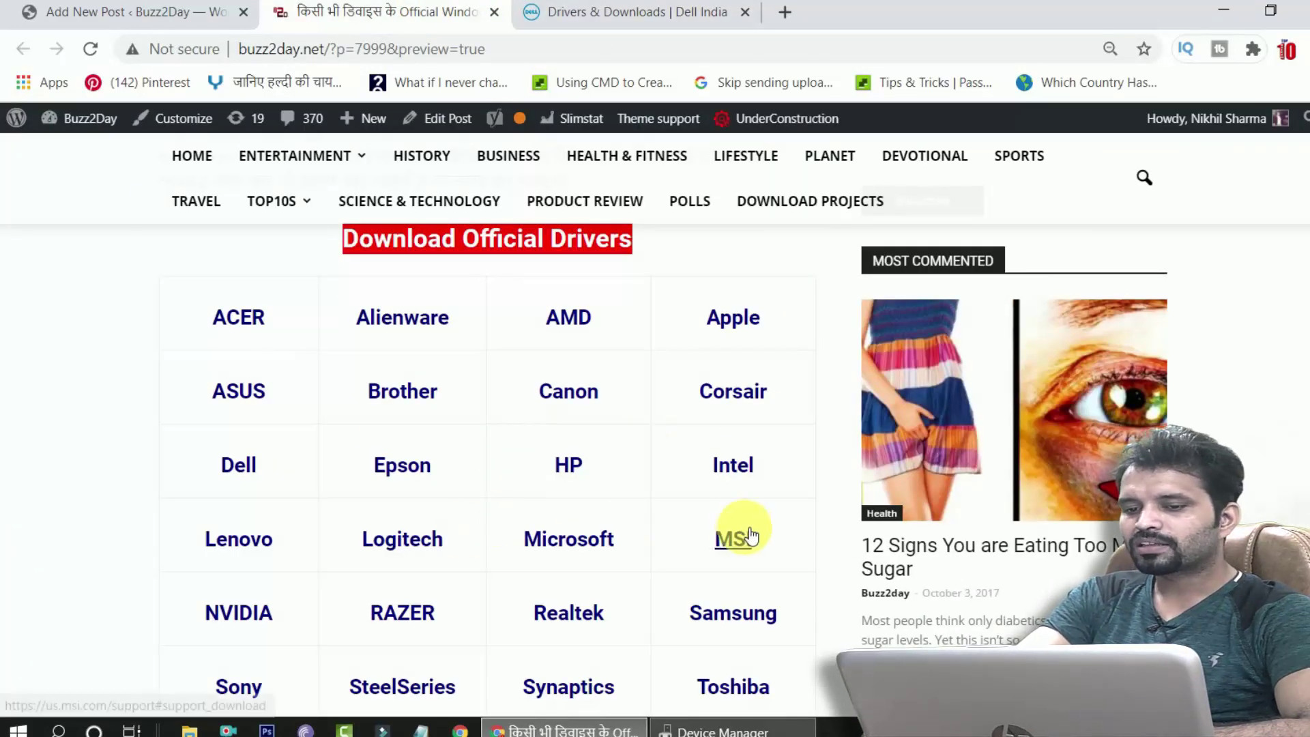
pyautogui.click(734, 467)
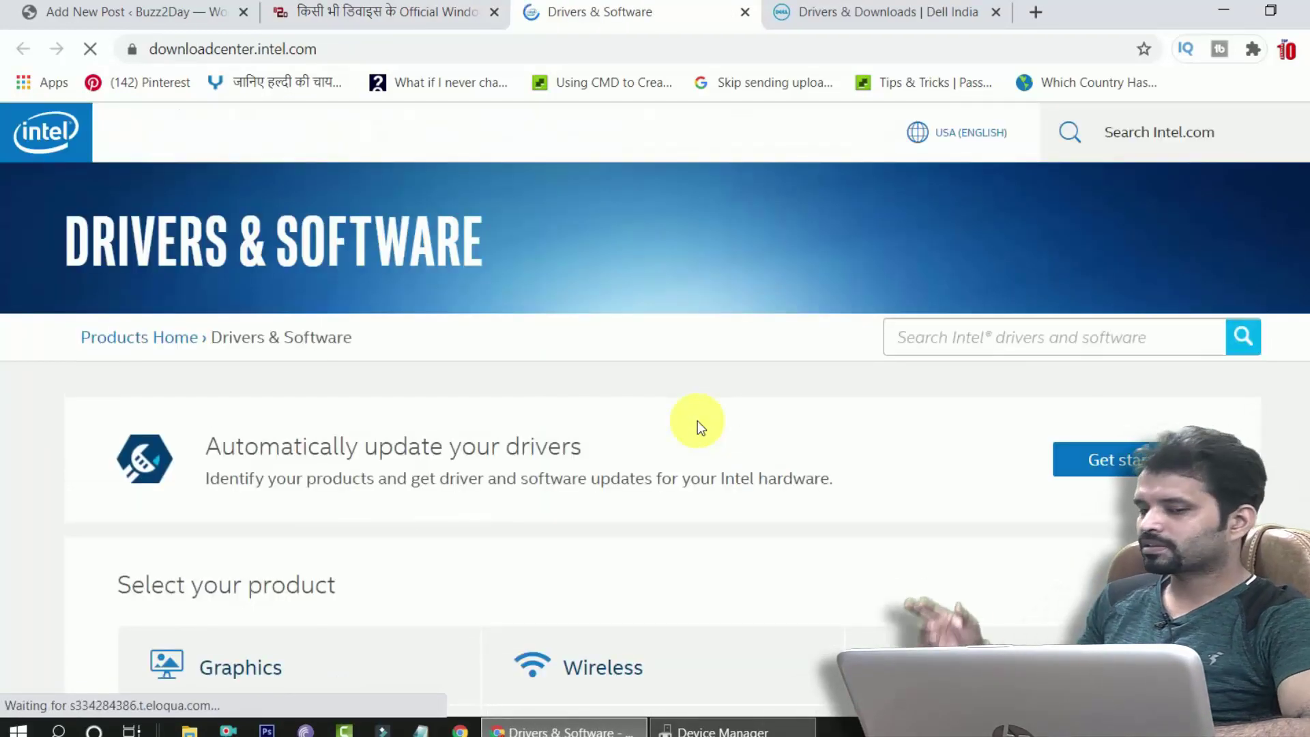
# - Open the Graphics downloads from Intel's product selection and look over the driver list
pyautogui.scroll(-3, 682, 635)
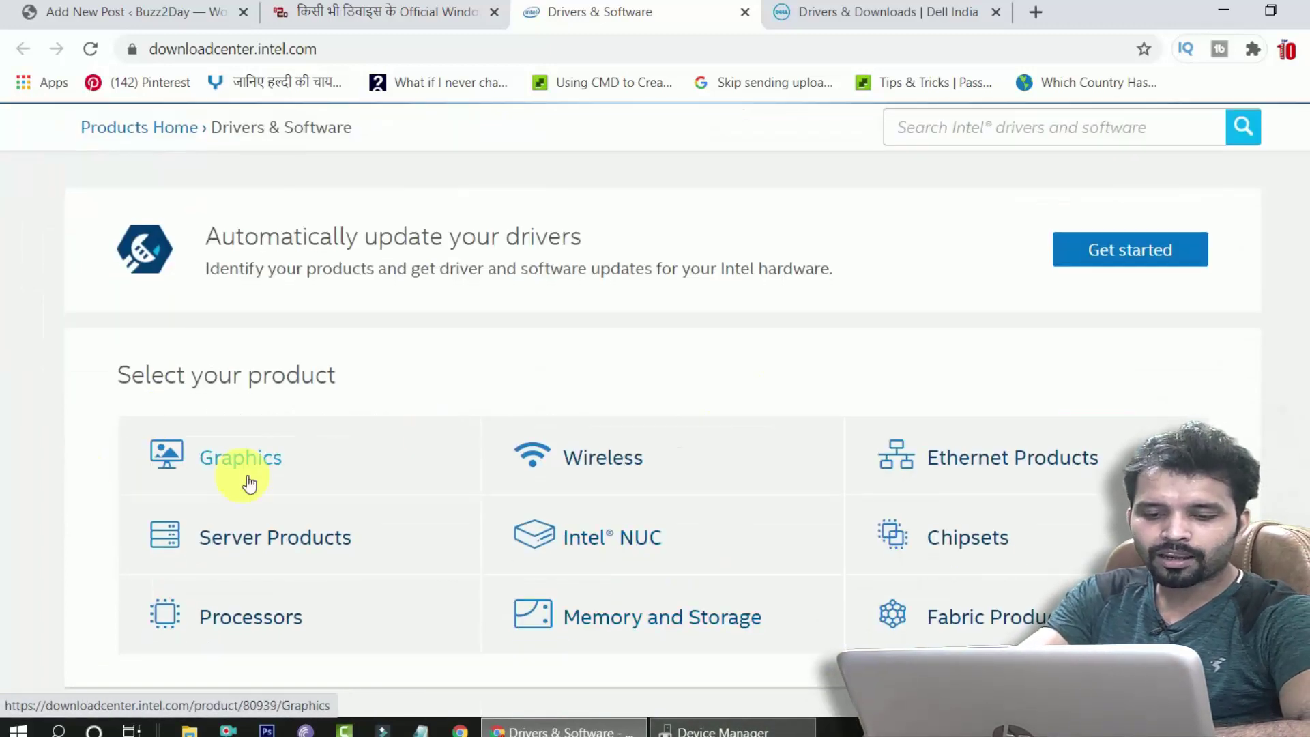
pyautogui.scroll(-3, 249, 483)
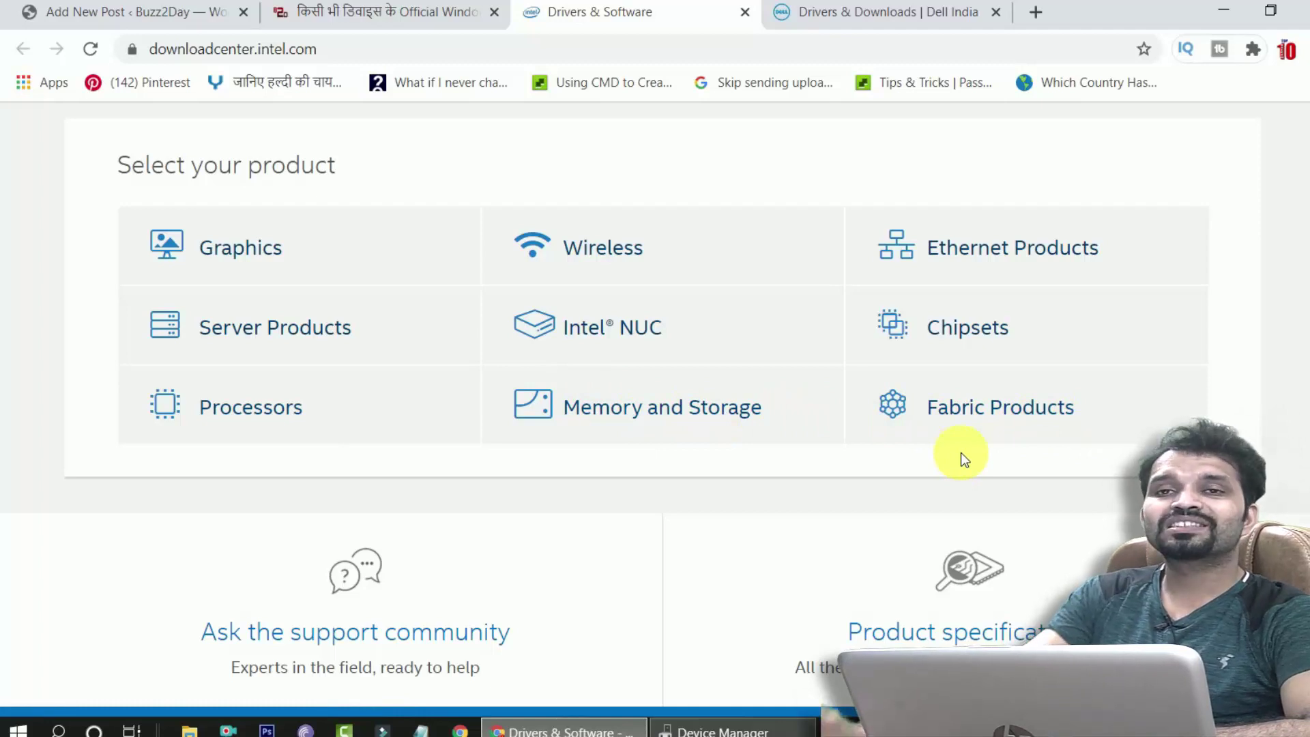
pyautogui.click(203, 258)
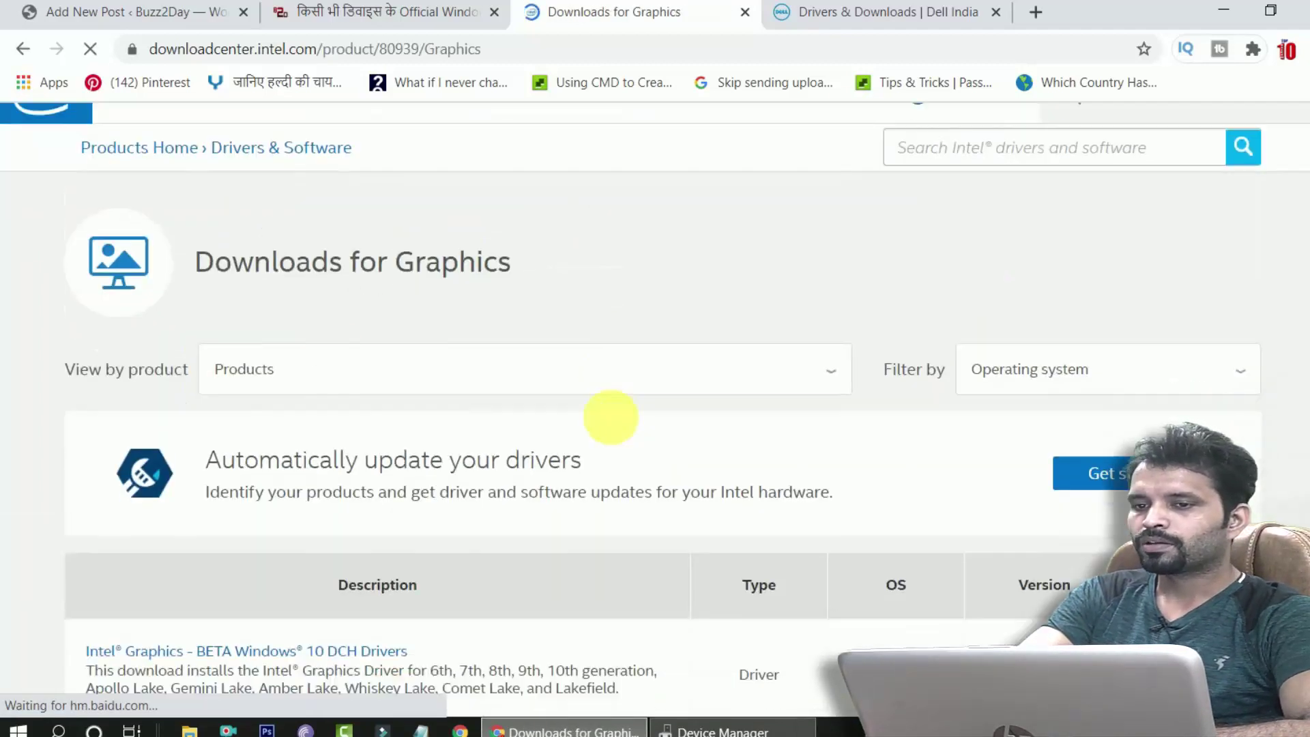
pyautogui.scroll(-5, 610, 420)
pyautogui.scroll(4, 614, 423)
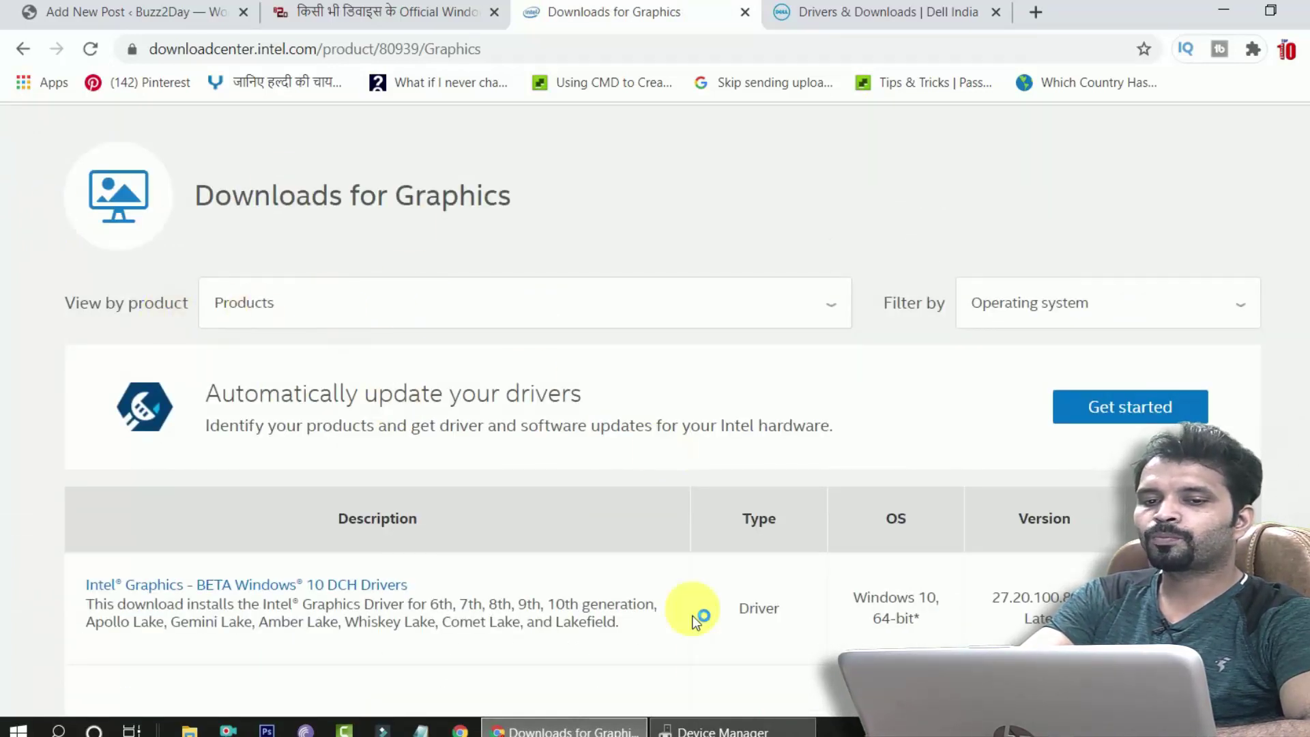
# - Check the processor model in Device Manager and open Intel's graphics downloads for 6th Generation Intel Processors
pyautogui.click(712, 729)
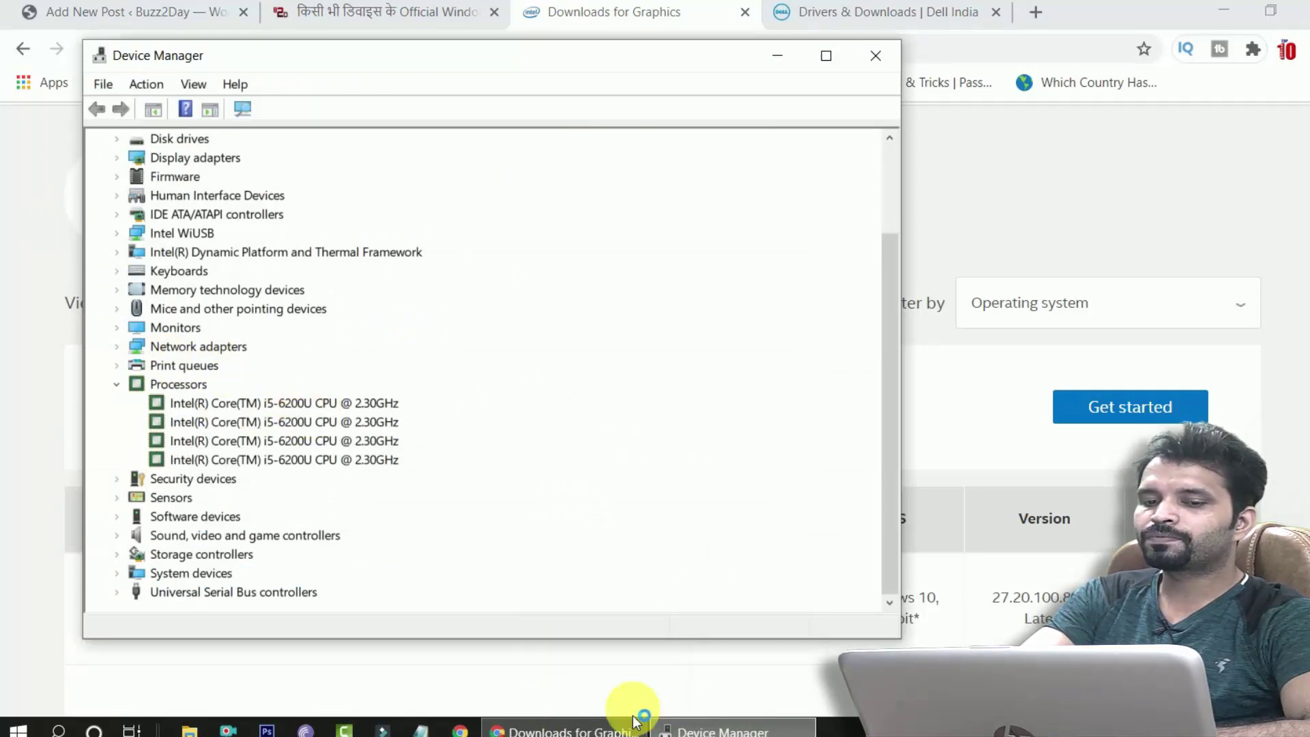
pyautogui.click(720, 728)
pyautogui.click(529, 307)
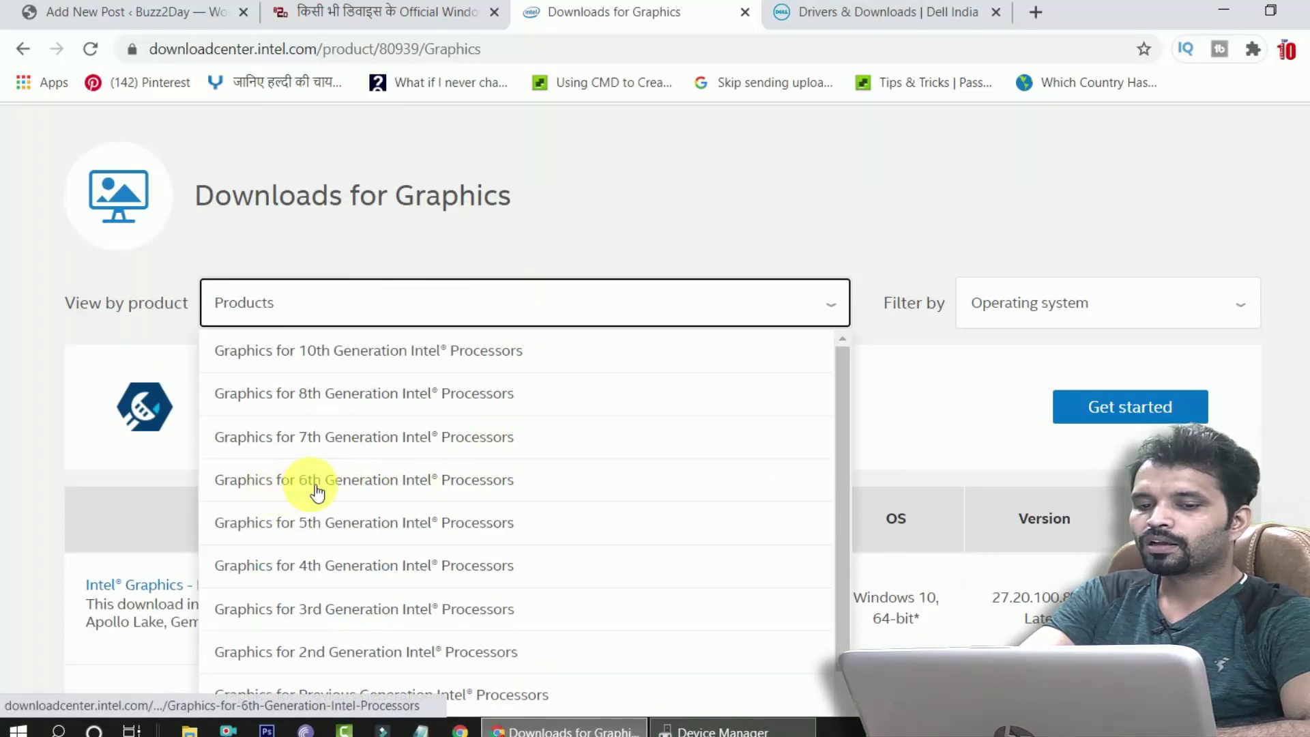
pyautogui.click(402, 483)
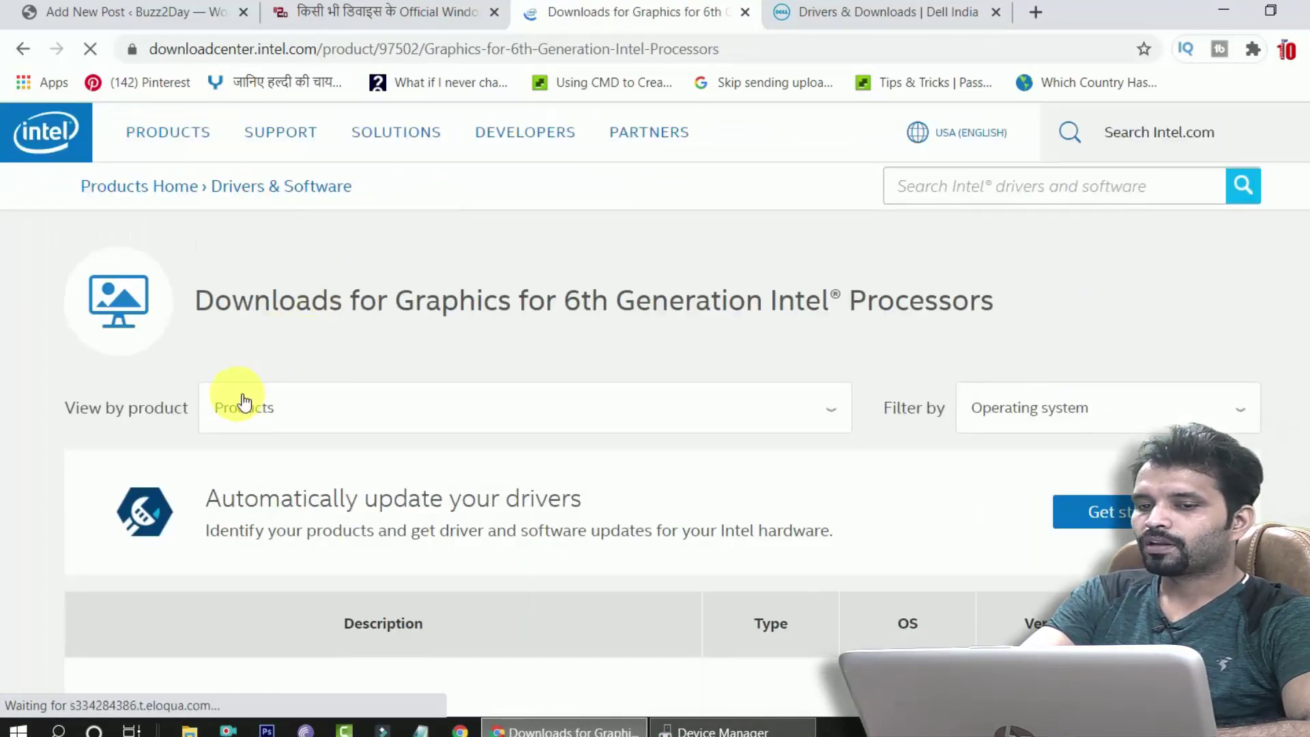
# - Look over the drivers offered for 6th Generation graphics, including their supported Windows versions
pyautogui.scroll(-3, 842, 273)
pyautogui.scroll(-6, 713, 391)
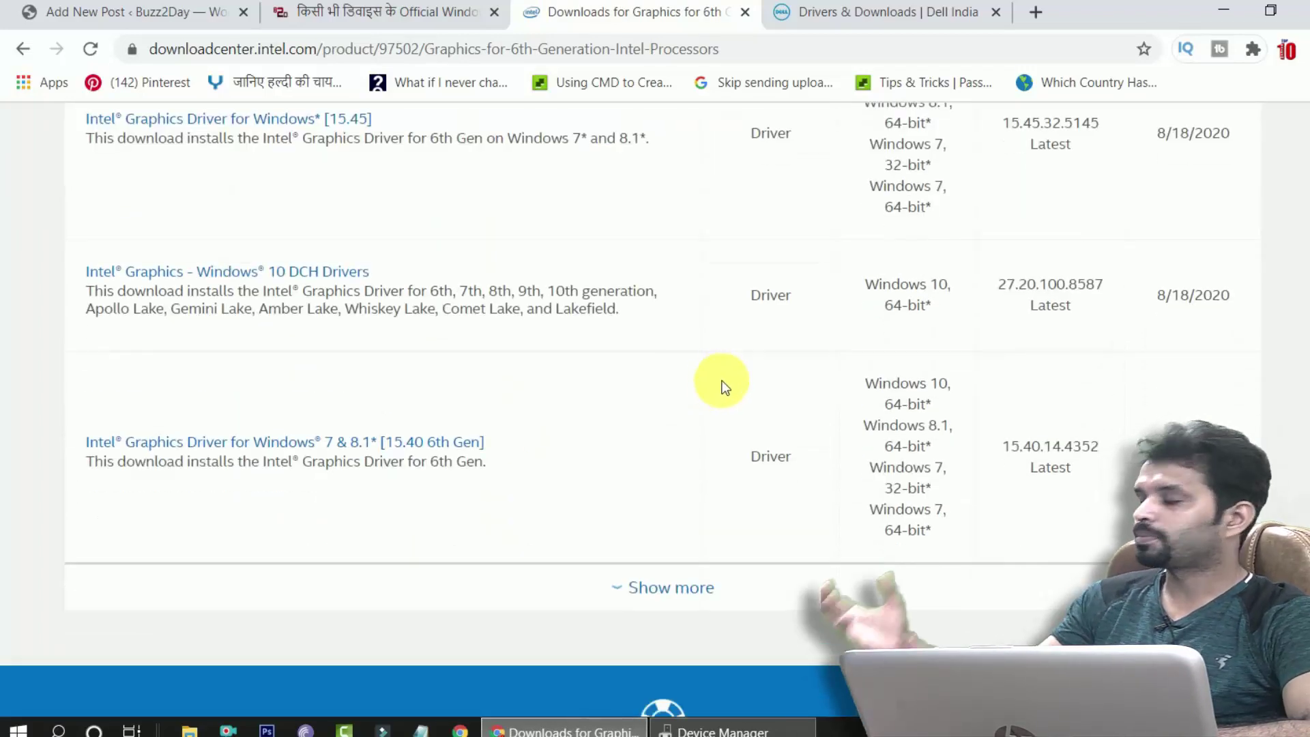
pyautogui.scroll(1, 611, 443)
pyautogui.scroll(3, 611, 440)
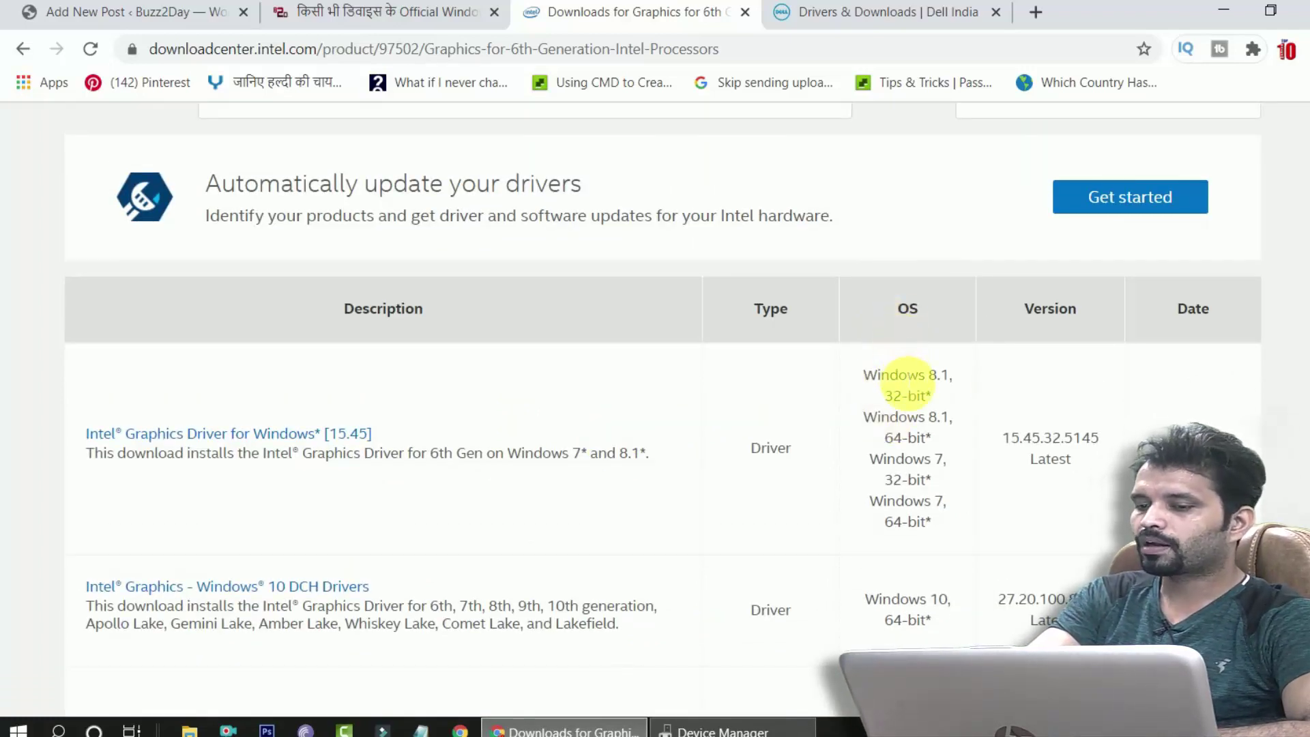
pyautogui.scroll(-3, 913, 382)
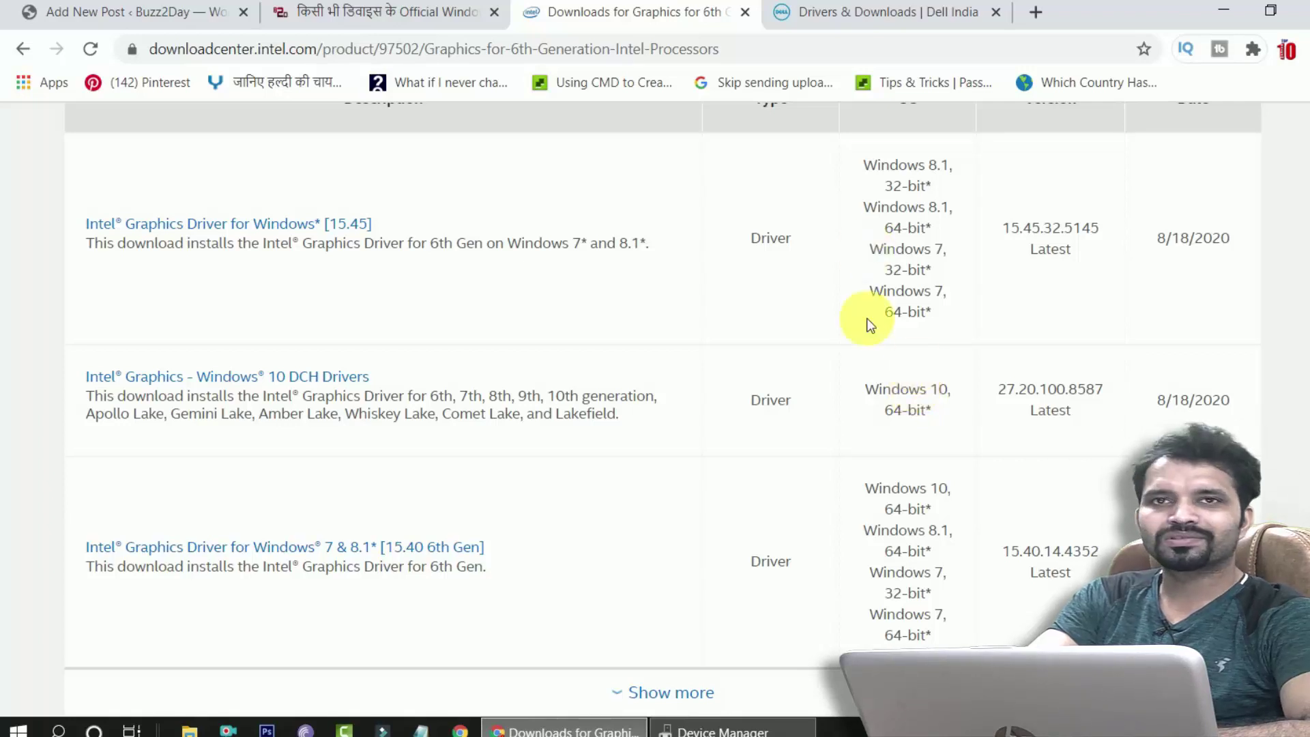
pyautogui.scroll(3, 360, 379)
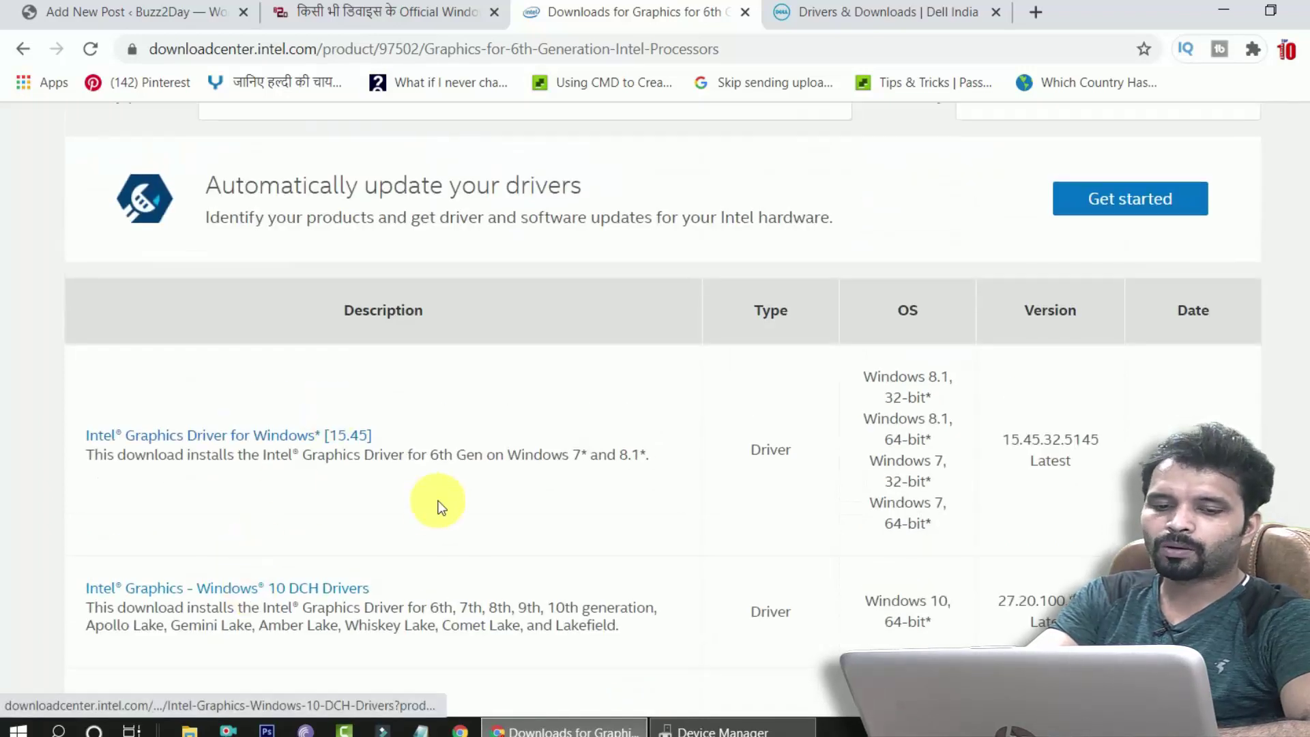
pyautogui.scroll(3, 438, 503)
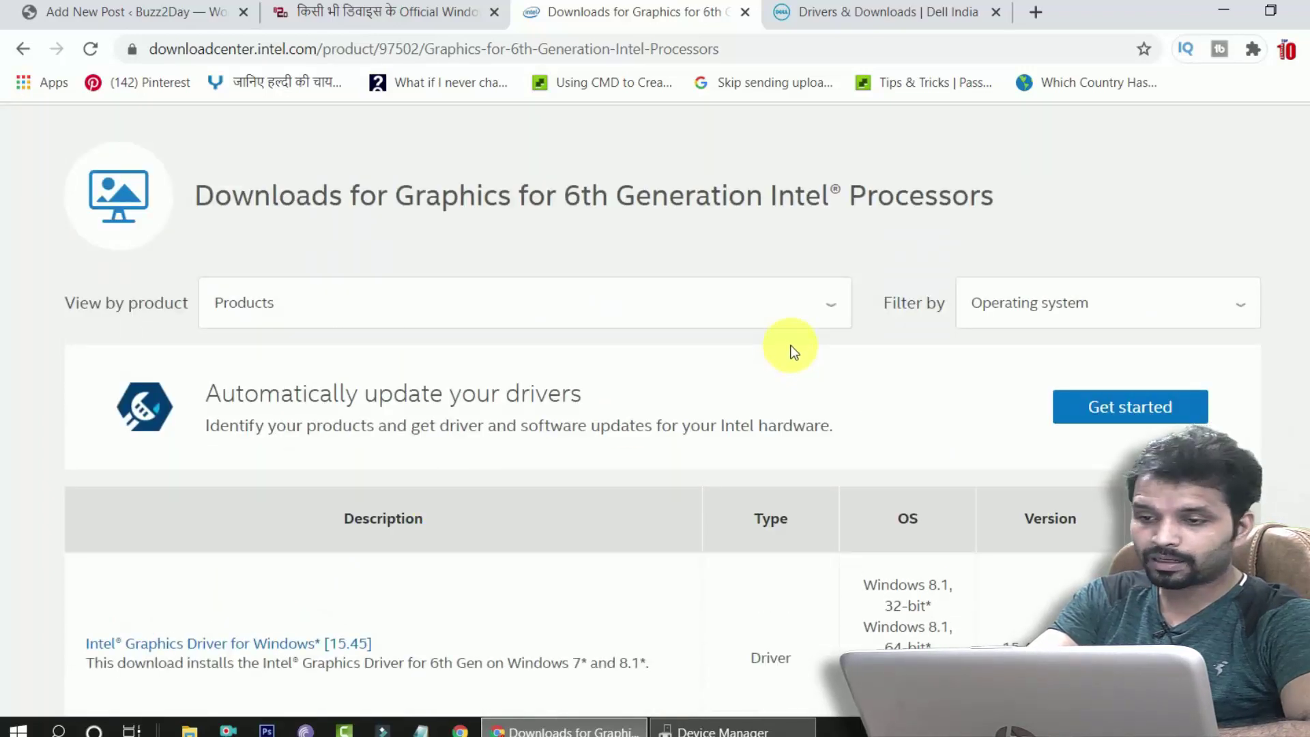
# - Check the display adapter model in Device Manager and open Intel's downloads for Intel HD Graphics 520
pyautogui.click(730, 729)
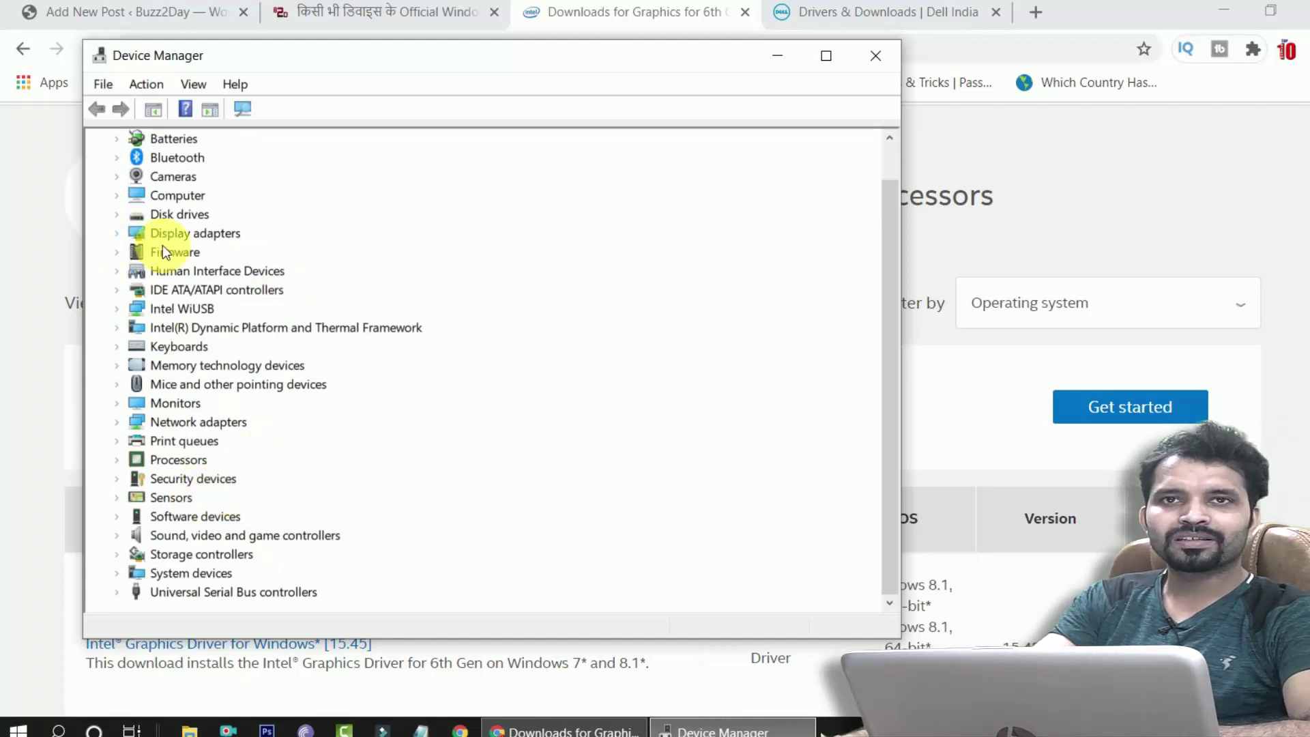
pyautogui.click(119, 235)
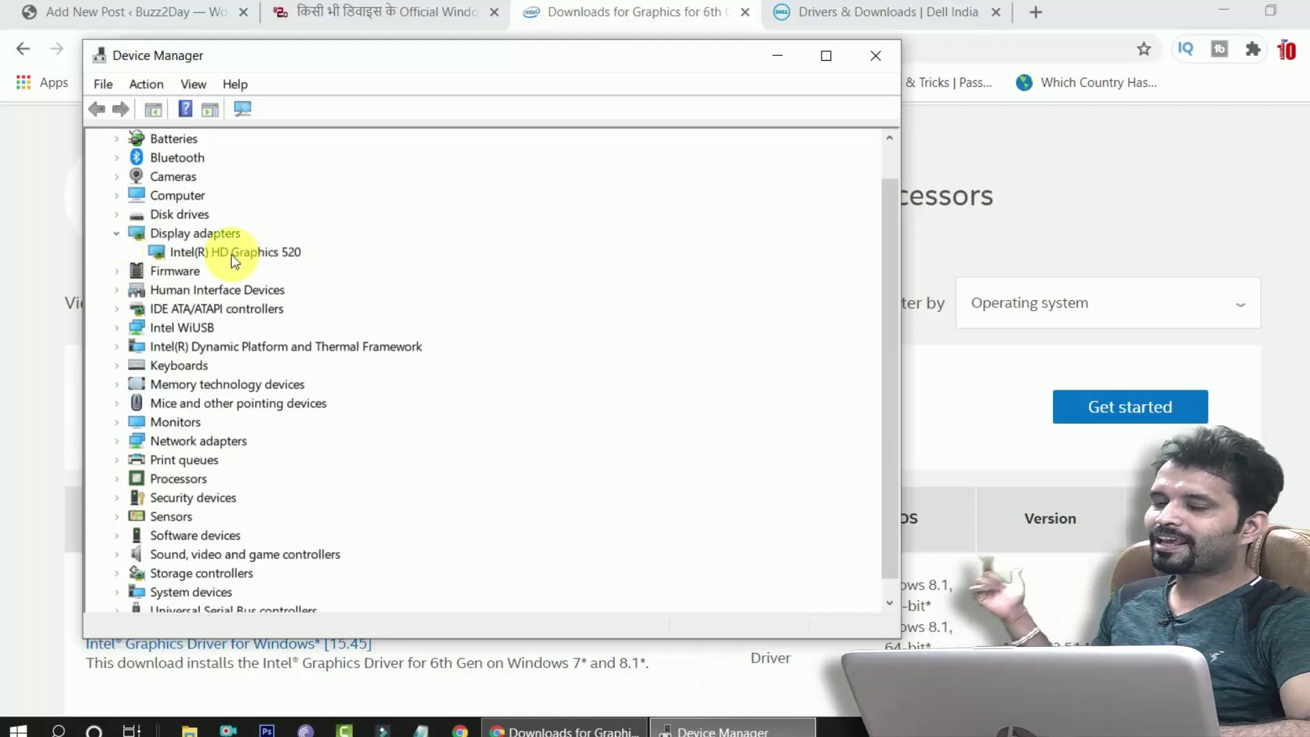
pyautogui.click(769, 58)
pyautogui.click(321, 302)
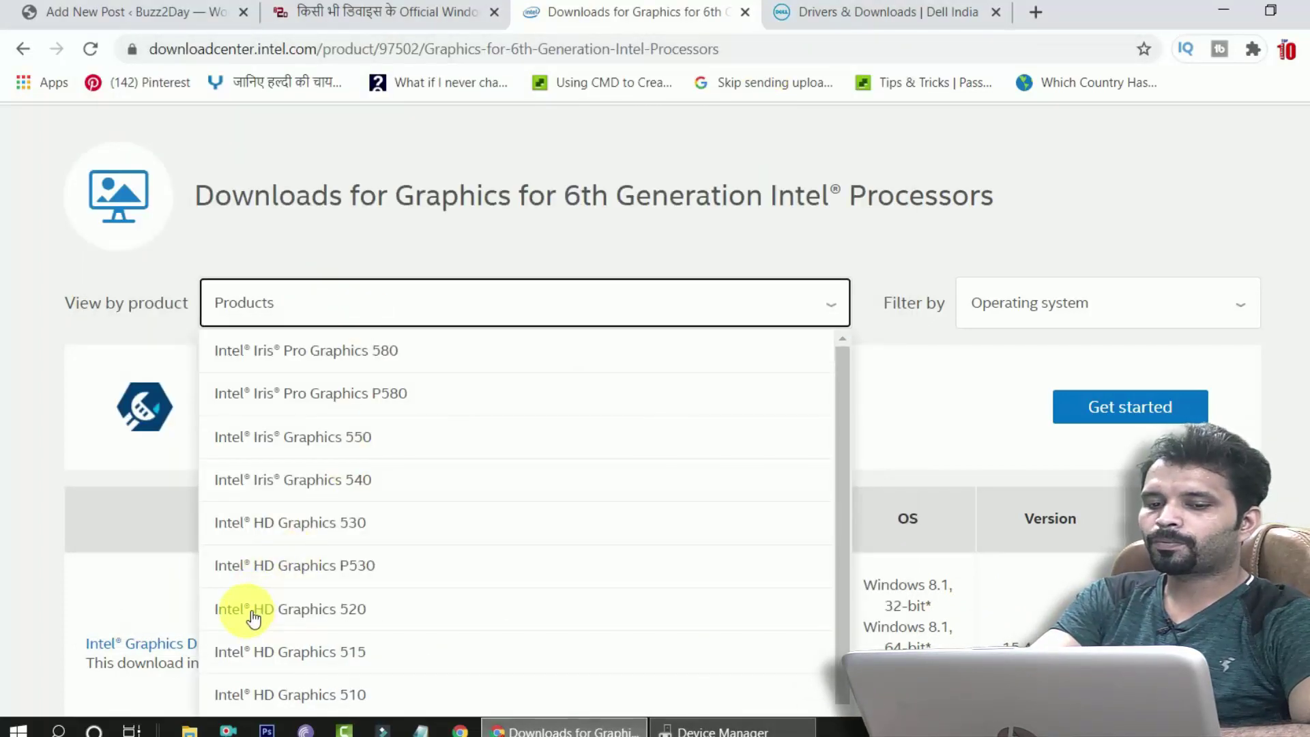
pyautogui.click(314, 612)
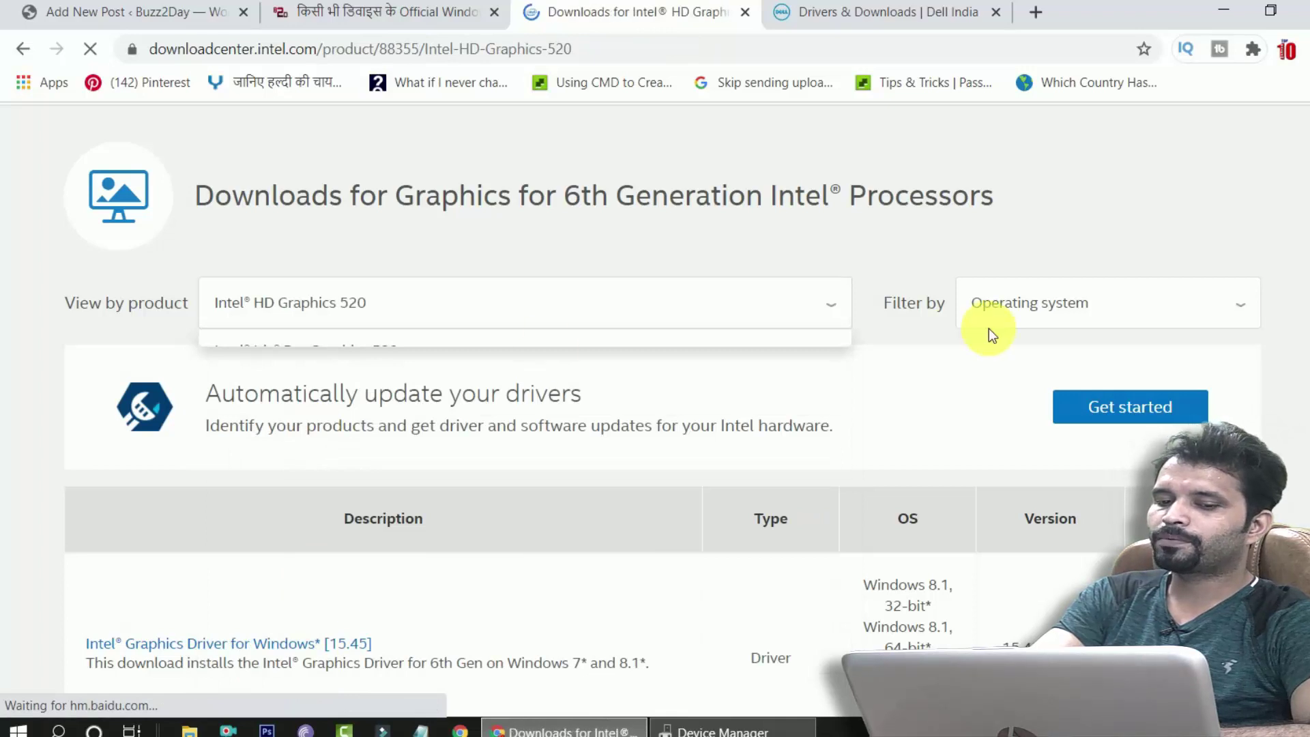
# - Examine the HD Graphics 520 driver list and highlight the entry for the BETA Windows 10 DCH Drivers
pyautogui.scroll(-1, 805, 374)
pyautogui.scroll(-3, 570, 396)
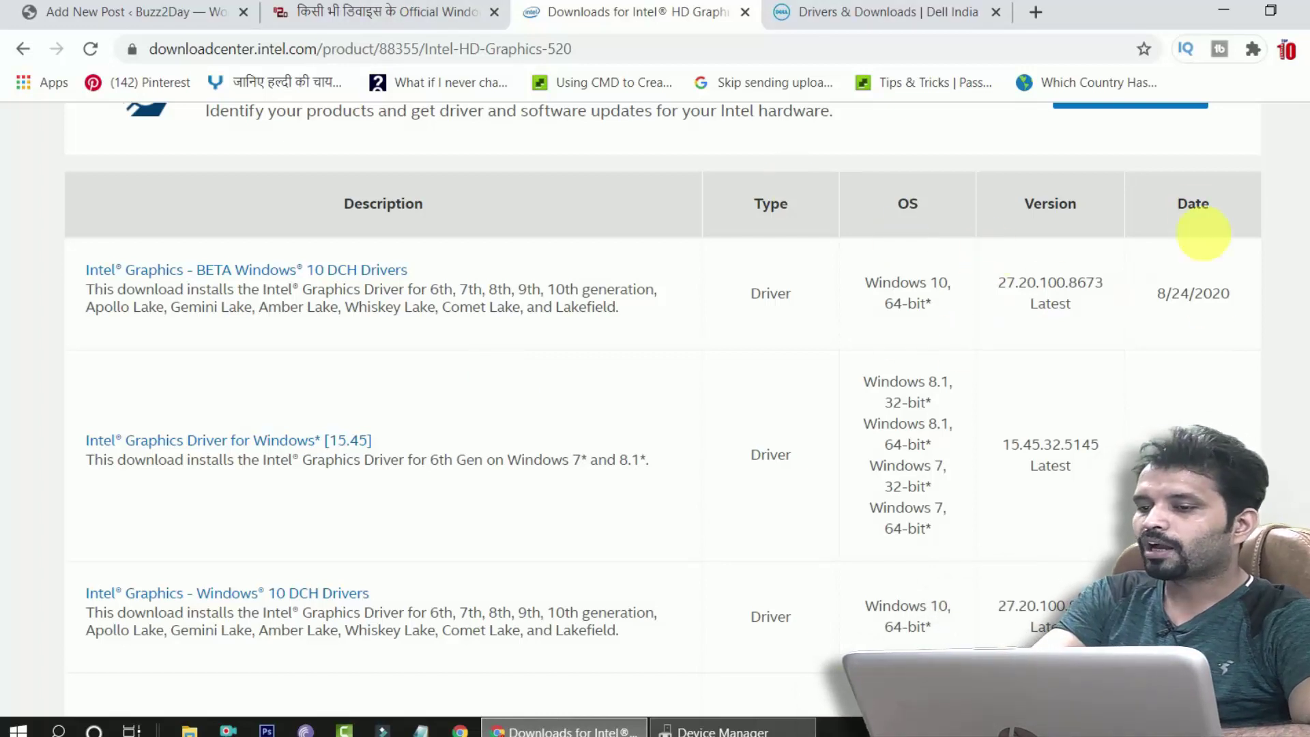
pyautogui.moveTo(1243, 292); pyautogui.dragTo(113, 308)
pyautogui.scroll(3, 739, 283)
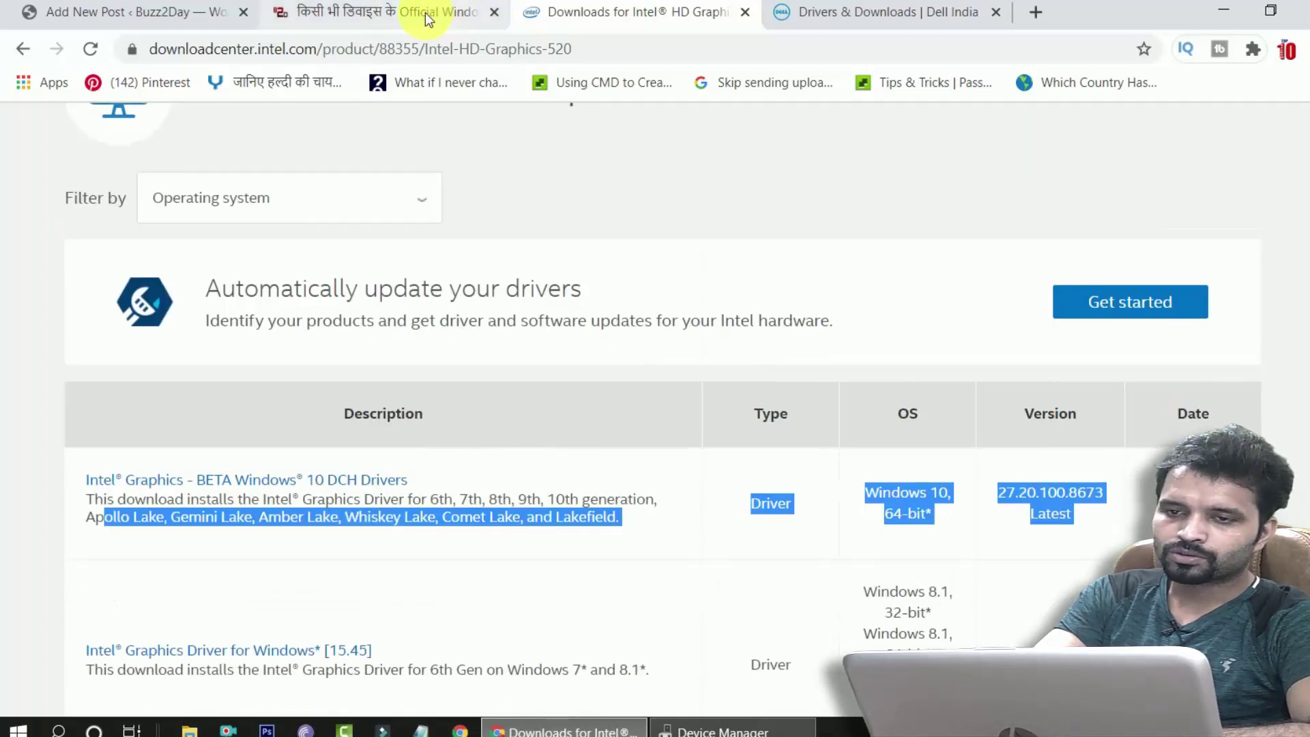
# - Close Intel's download page and open AMD's driver page from the article's manufacturer table in a new tab
pyautogui.click(745, 12)
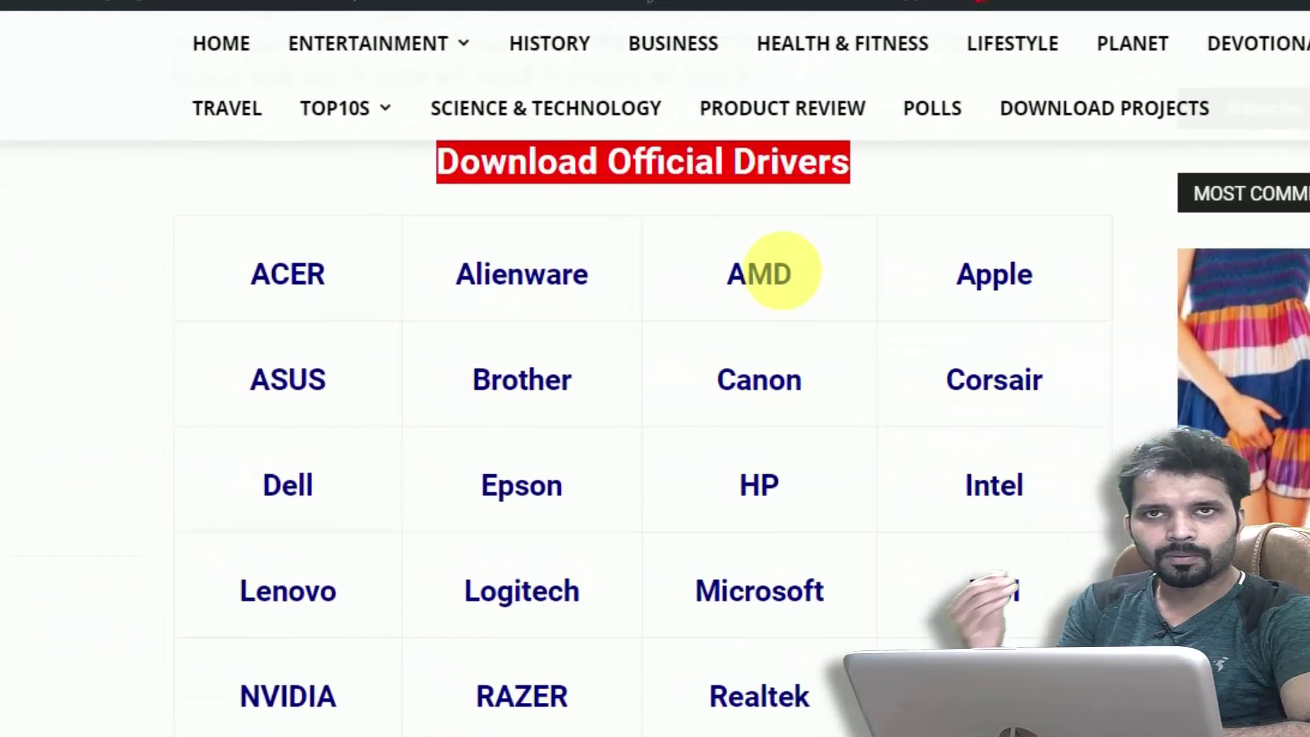
pyautogui.rightClick(605, 321)
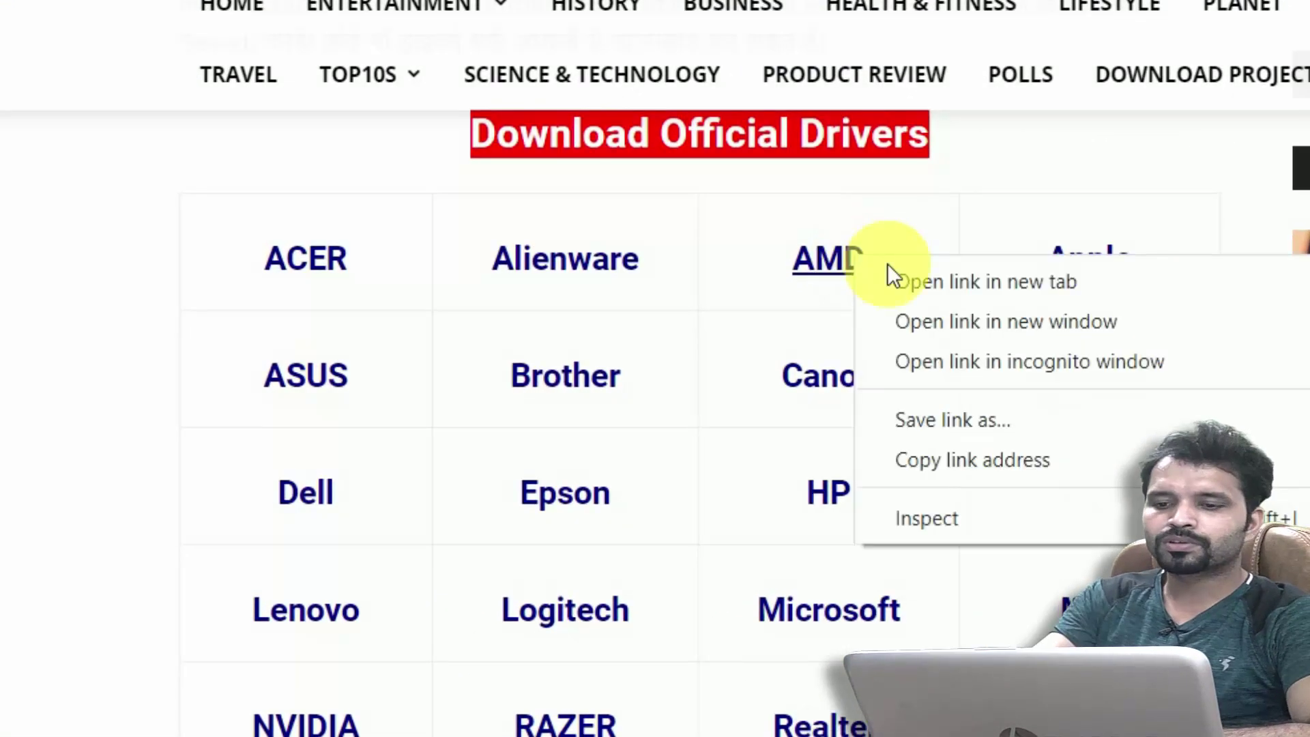
pyautogui.click(640, 329)
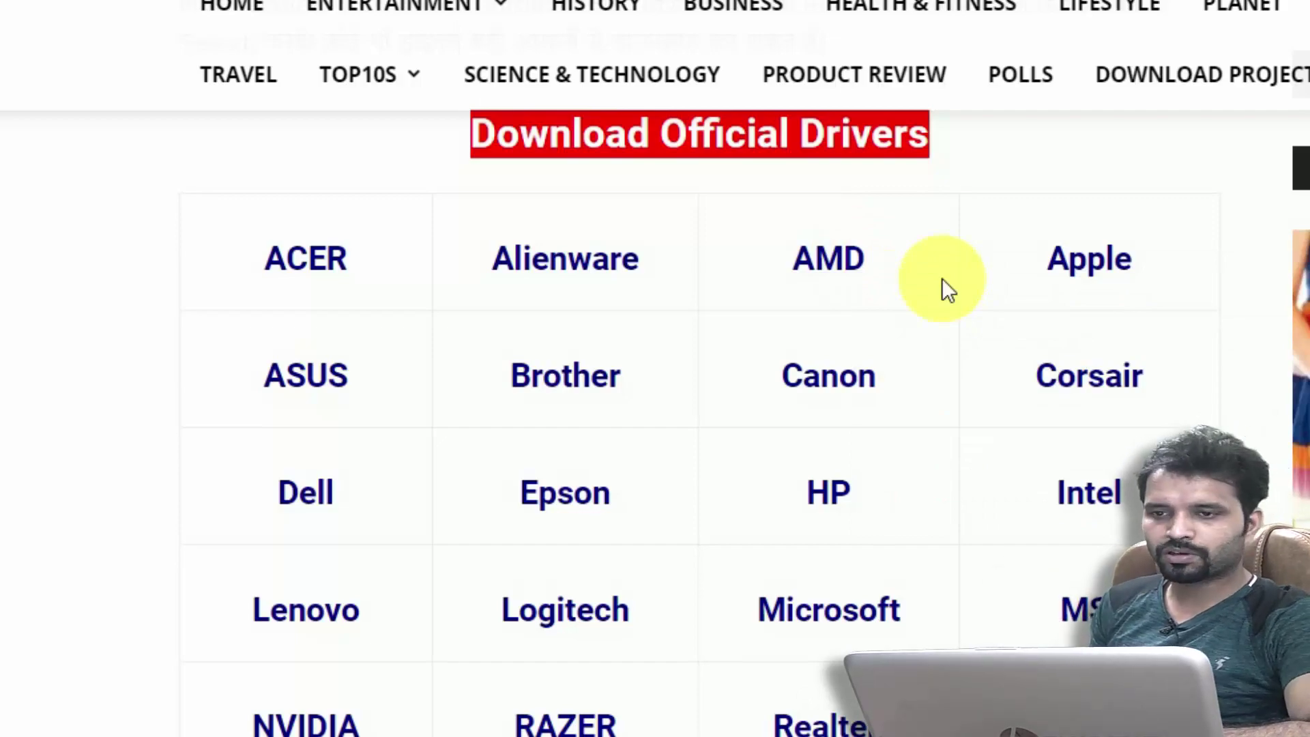
pyautogui.click(648, 5)
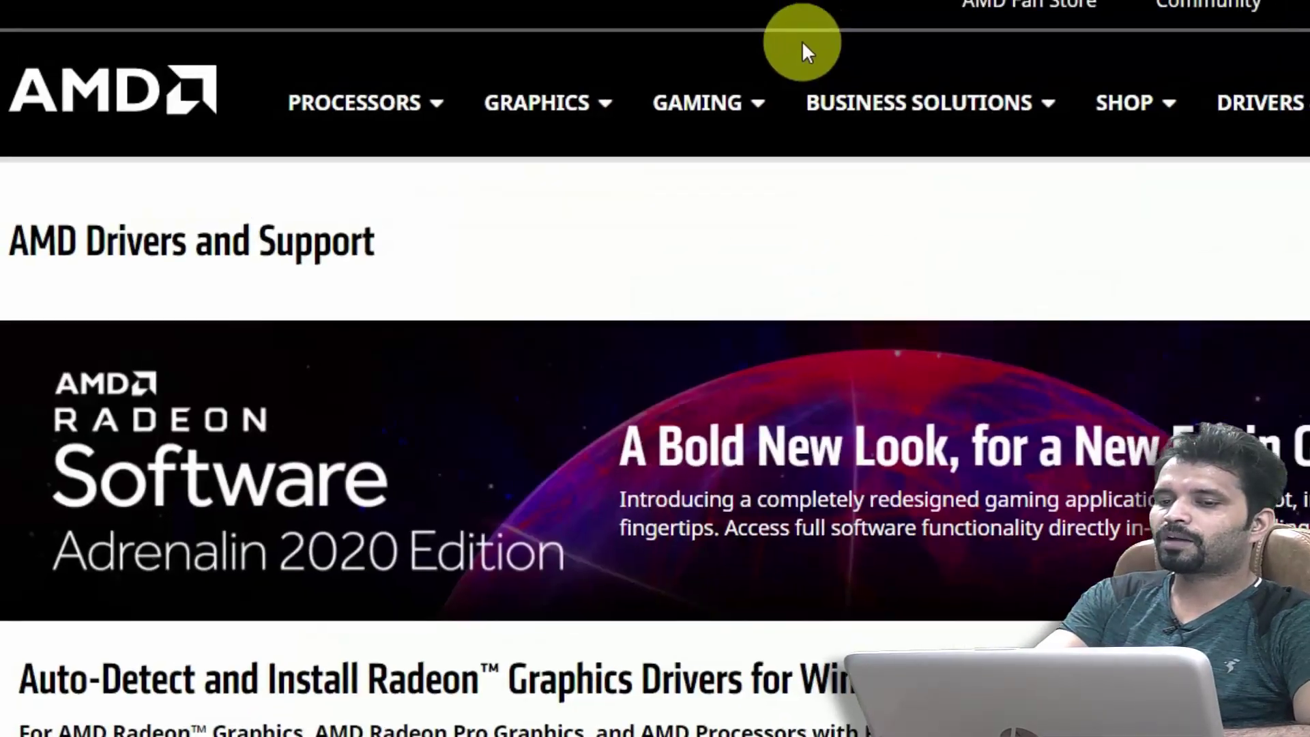
# - Select Graphics, AMD Radeon 5700 Series, AMD Radeon RX 5700 Series and AMD Radeon RX 5700 XT in AMD's product list
pyautogui.scroll(-5, 829, 522)
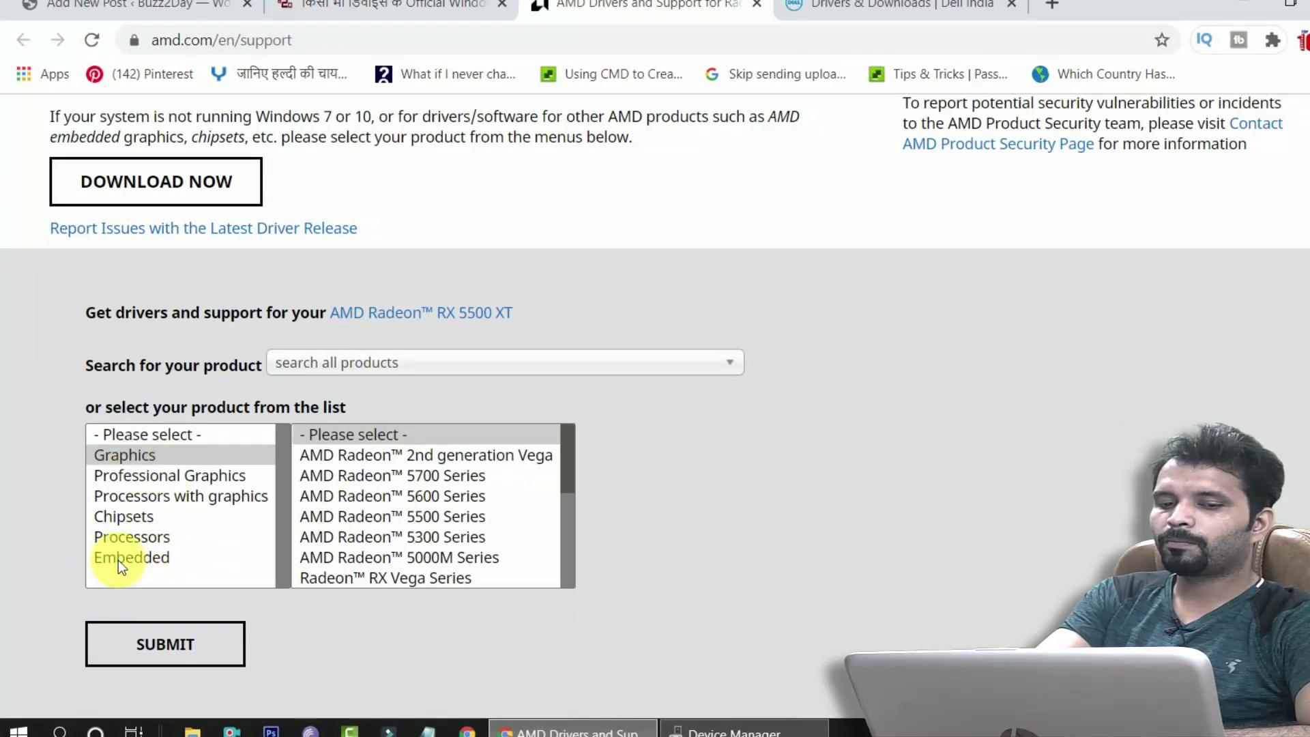
pyautogui.click(116, 516)
pyautogui.click(128, 455)
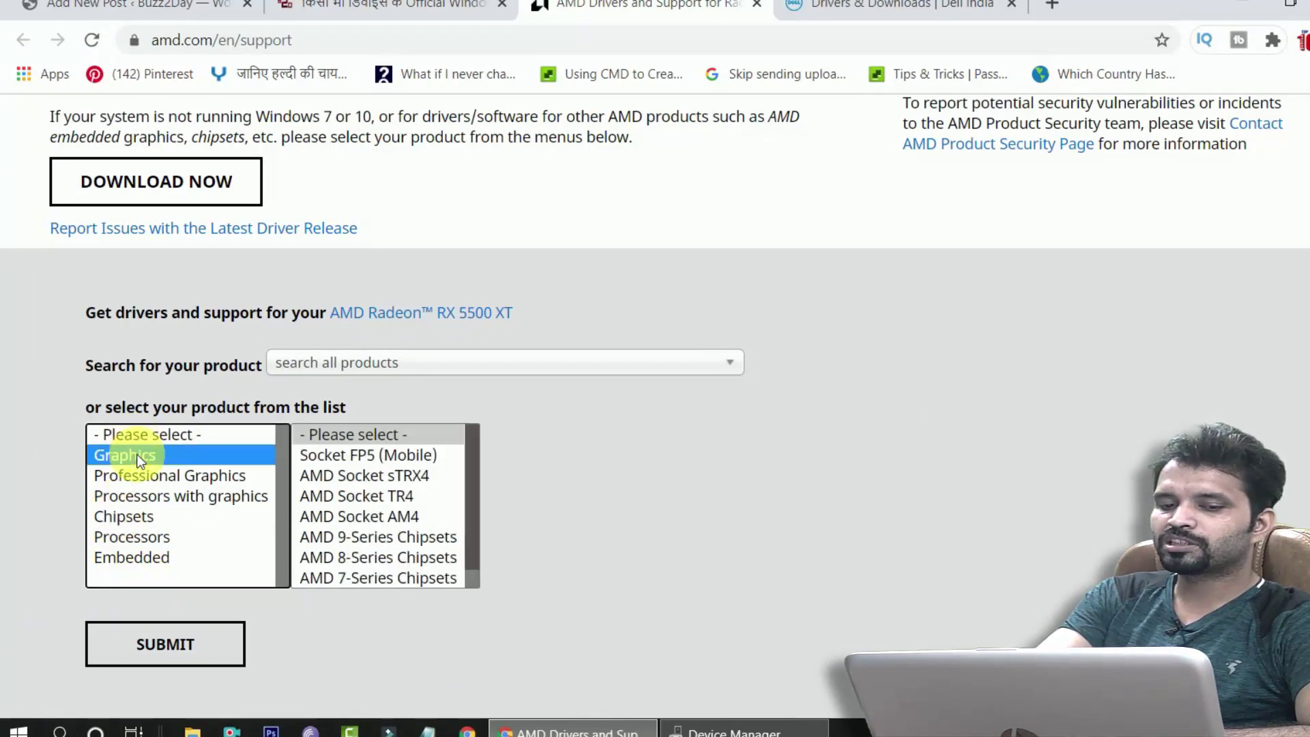
pyautogui.click(422, 476)
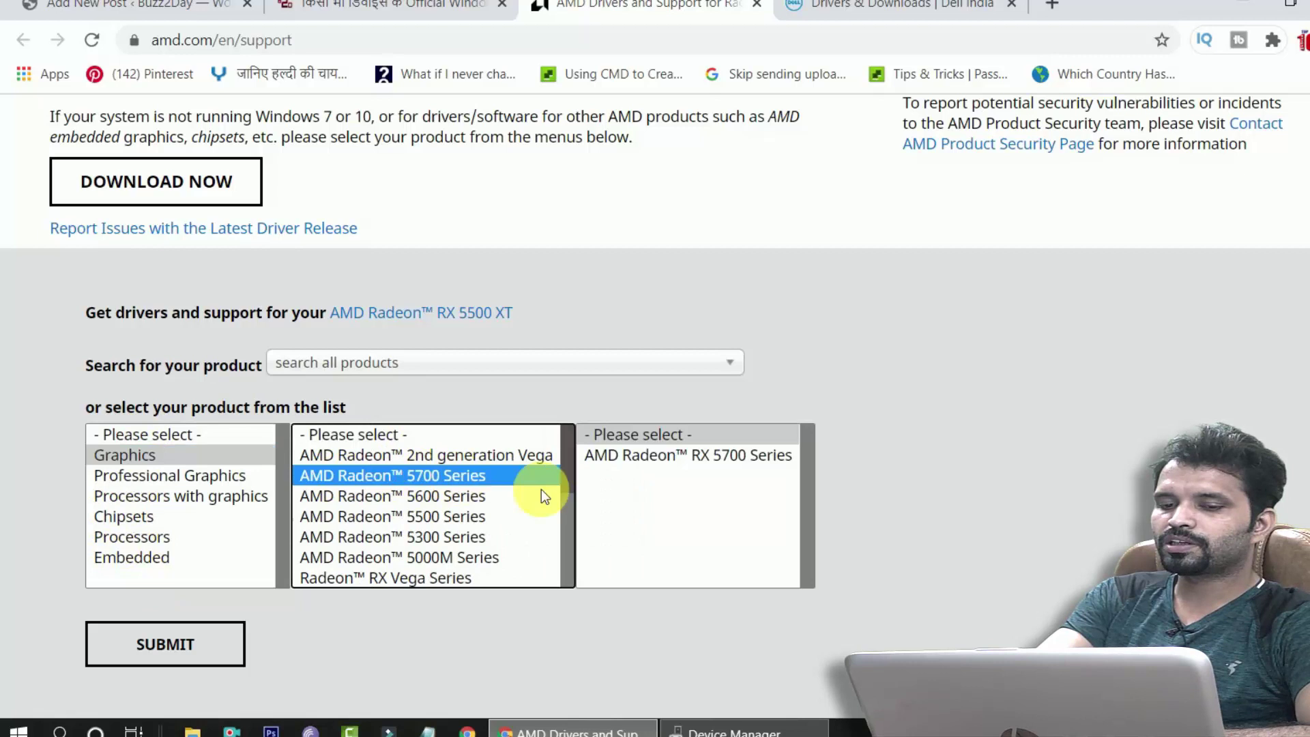
pyautogui.click(719, 456)
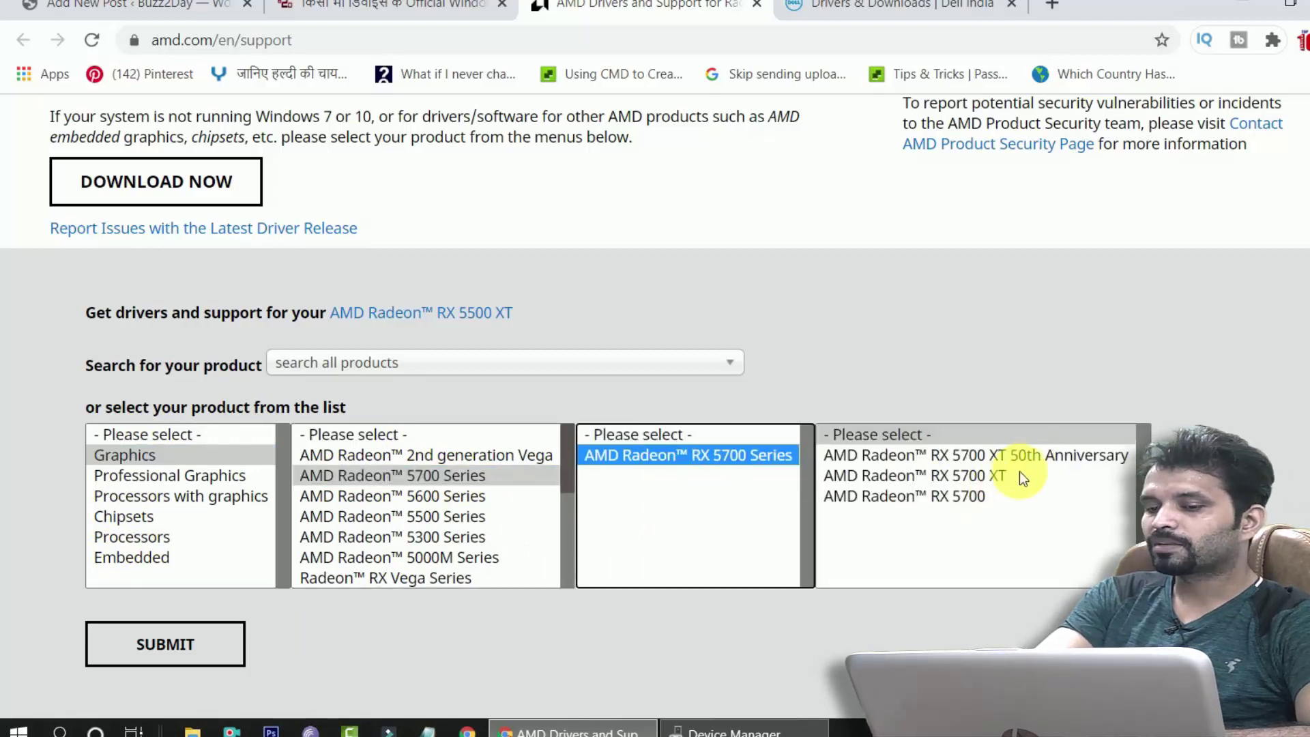
pyautogui.scroll(-2, 468, 609)
pyautogui.click(950, 375)
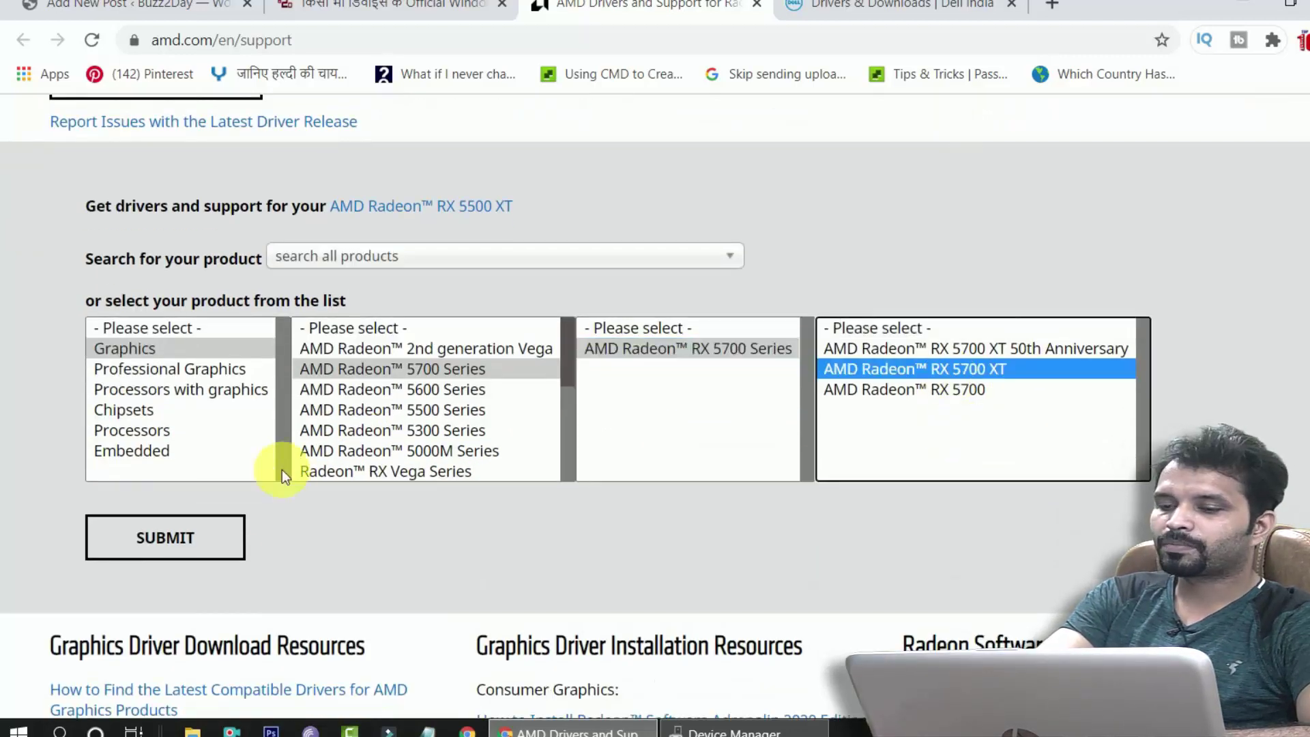
# - Return to the article and review its introduction and the Download Official Drivers table of manufacturers
pyautogui.click(474, 9)
pyautogui.scroll(-3, 777, 179)
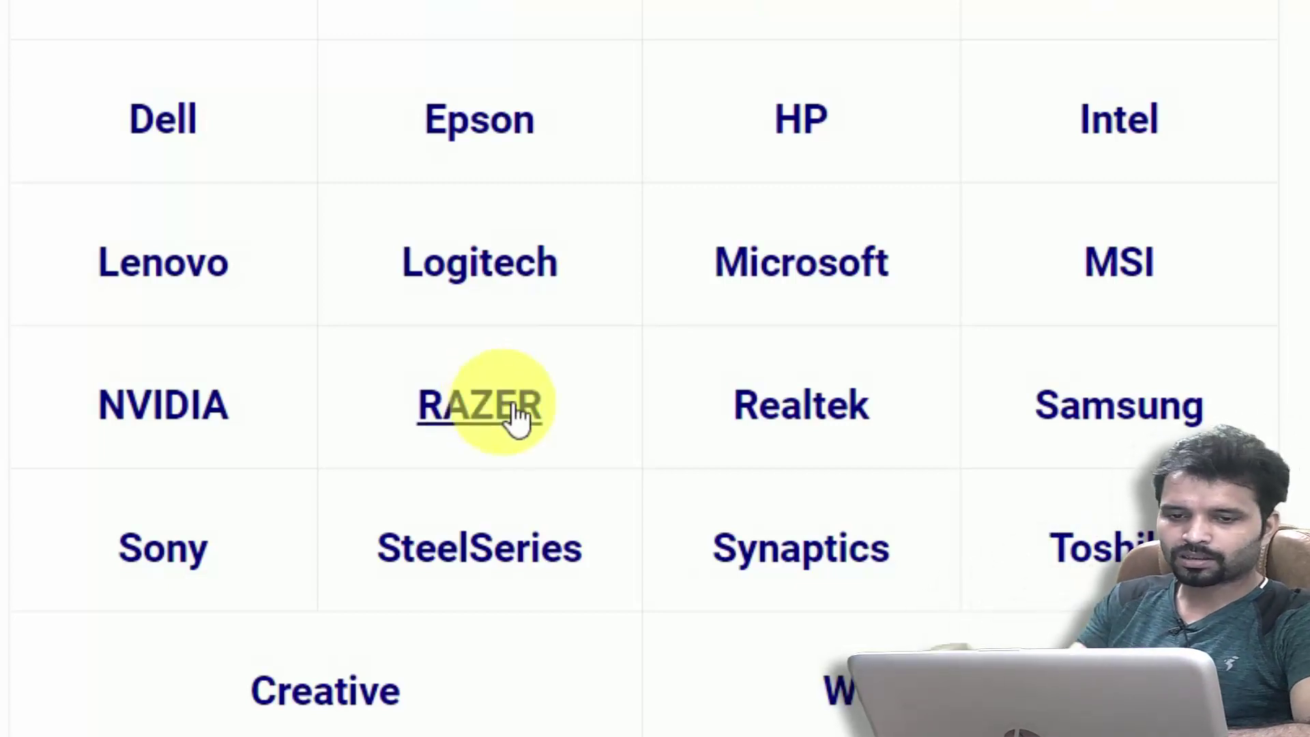
pyautogui.scroll(3, 505, 410)
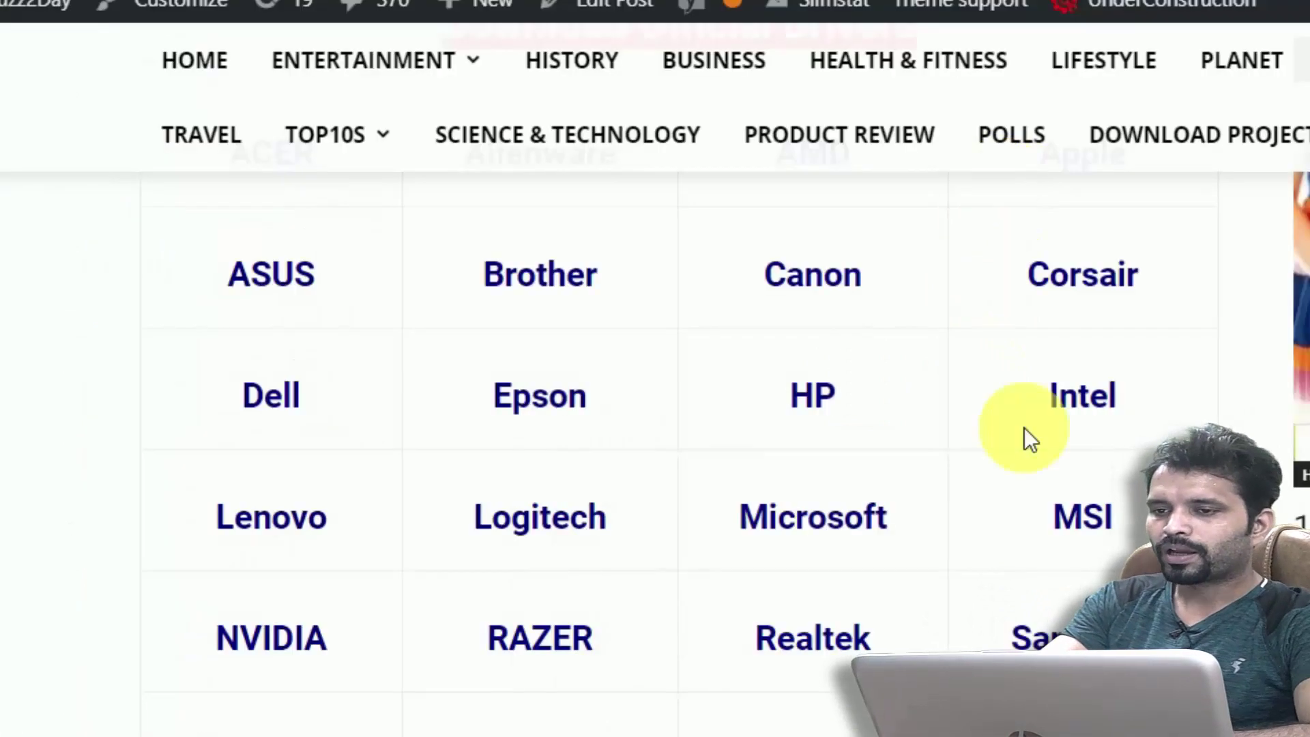
pyautogui.scroll(8, 595, 505)
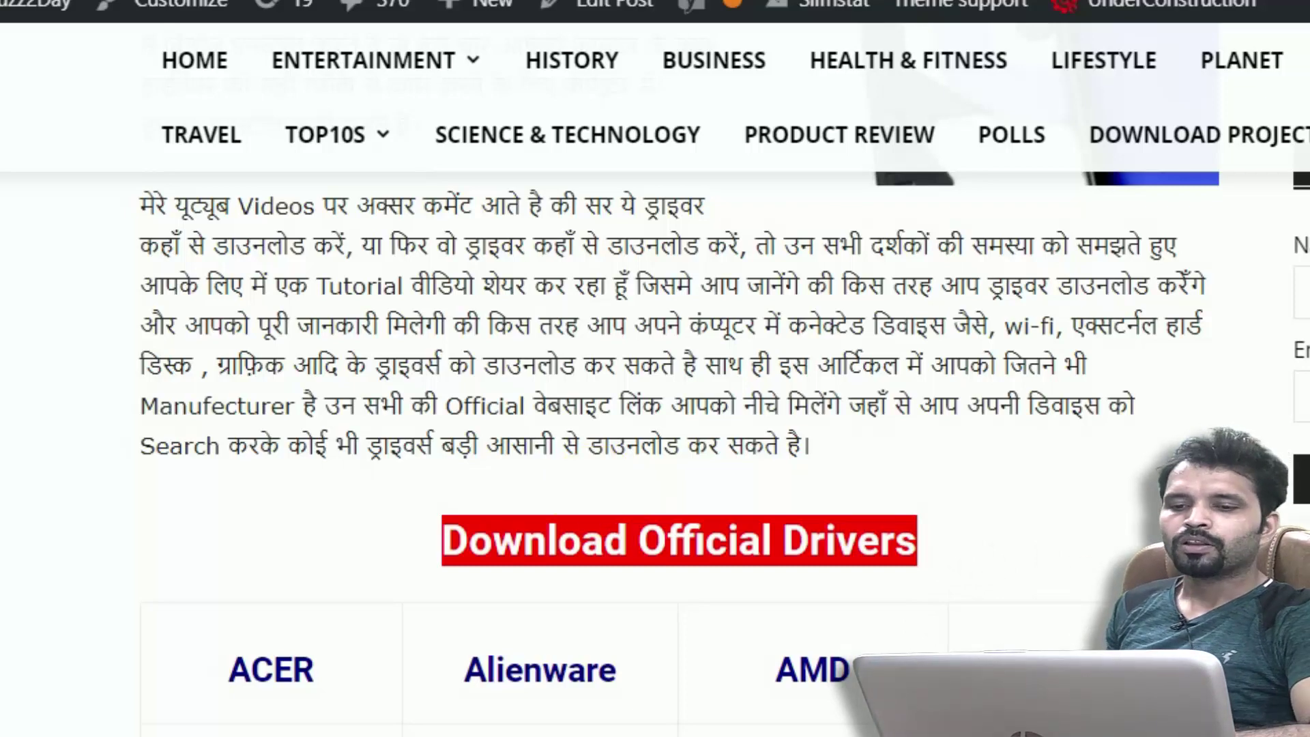
pyautogui.scroll(-5, 867, 471)
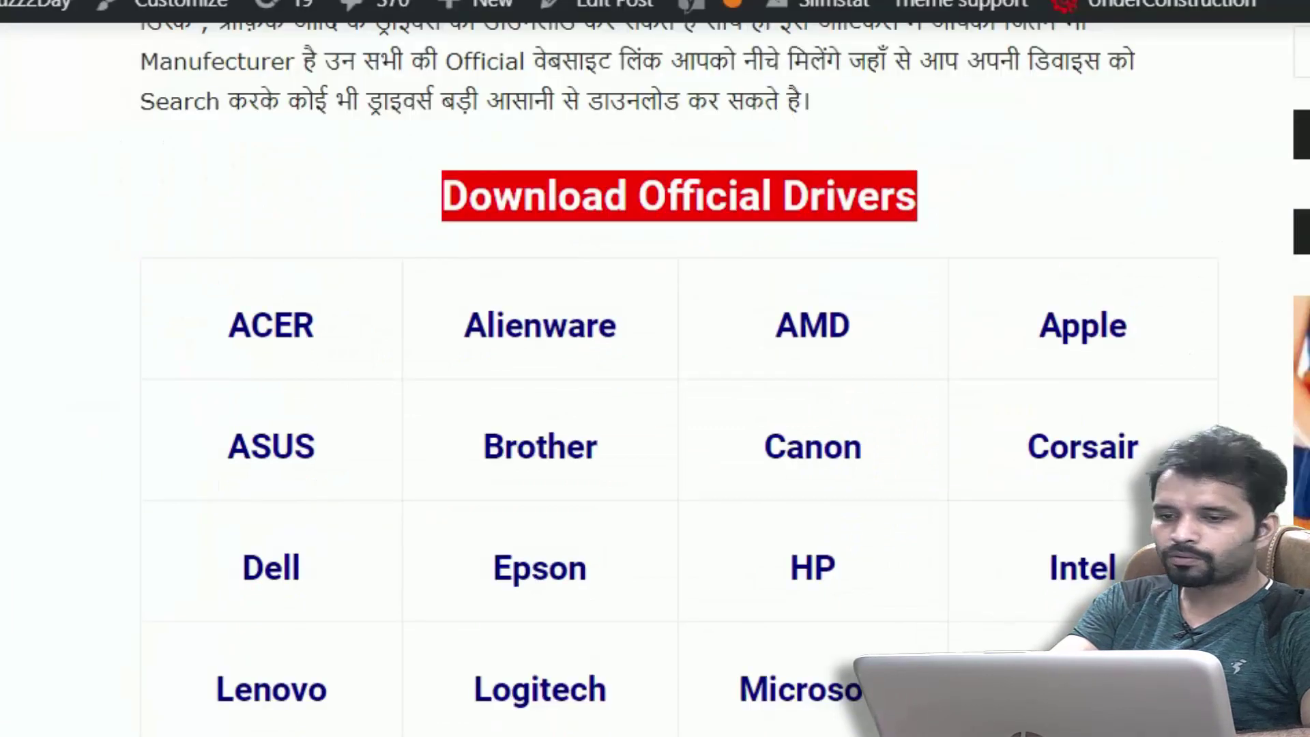
pyautogui.scroll(1, 565, 103)
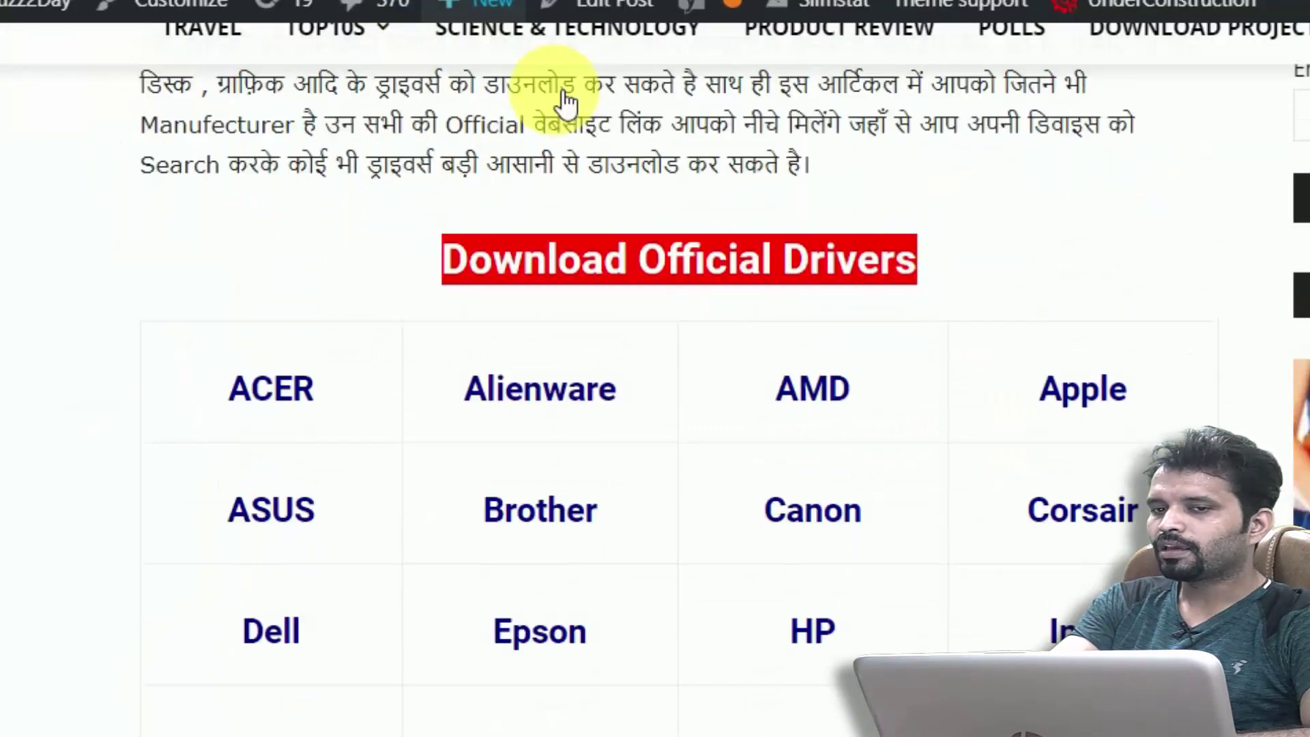
pyautogui.scroll(9, 812, 287)
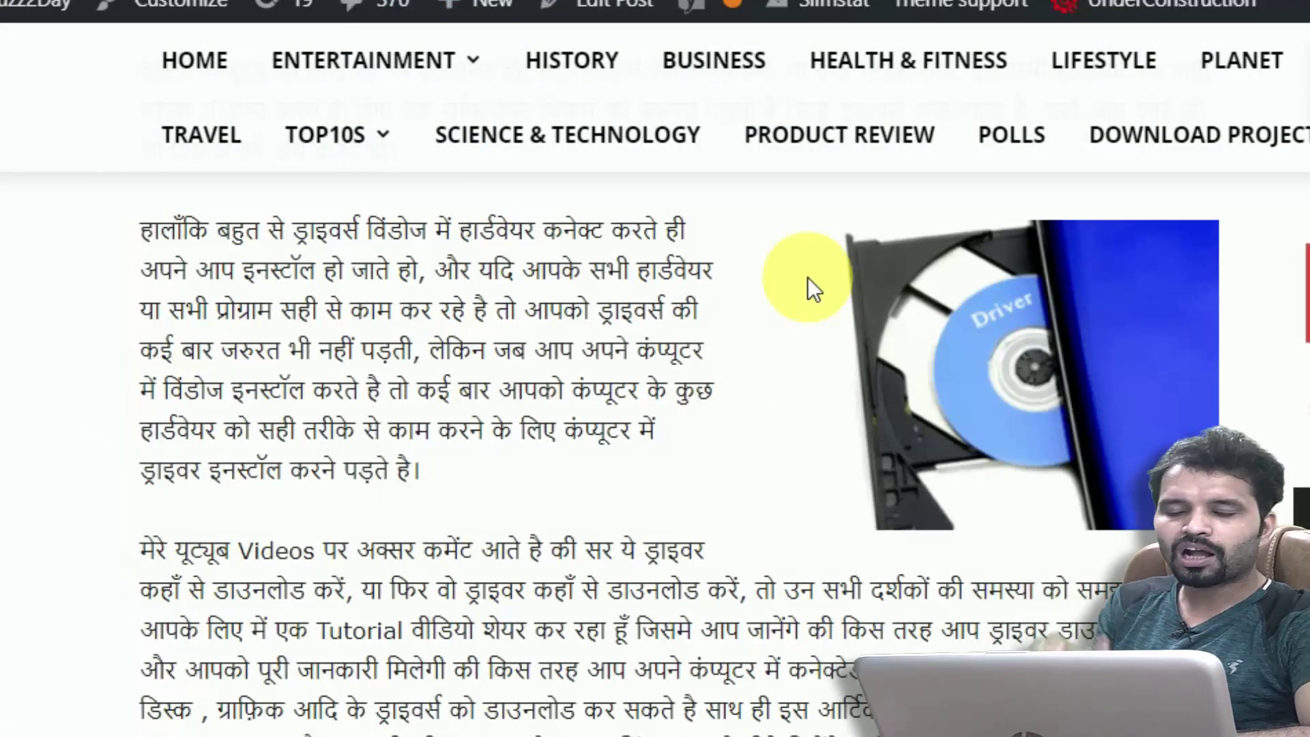
pyautogui.scroll(-8, 808, 277)
pyautogui.scroll(-5, 682, 521)
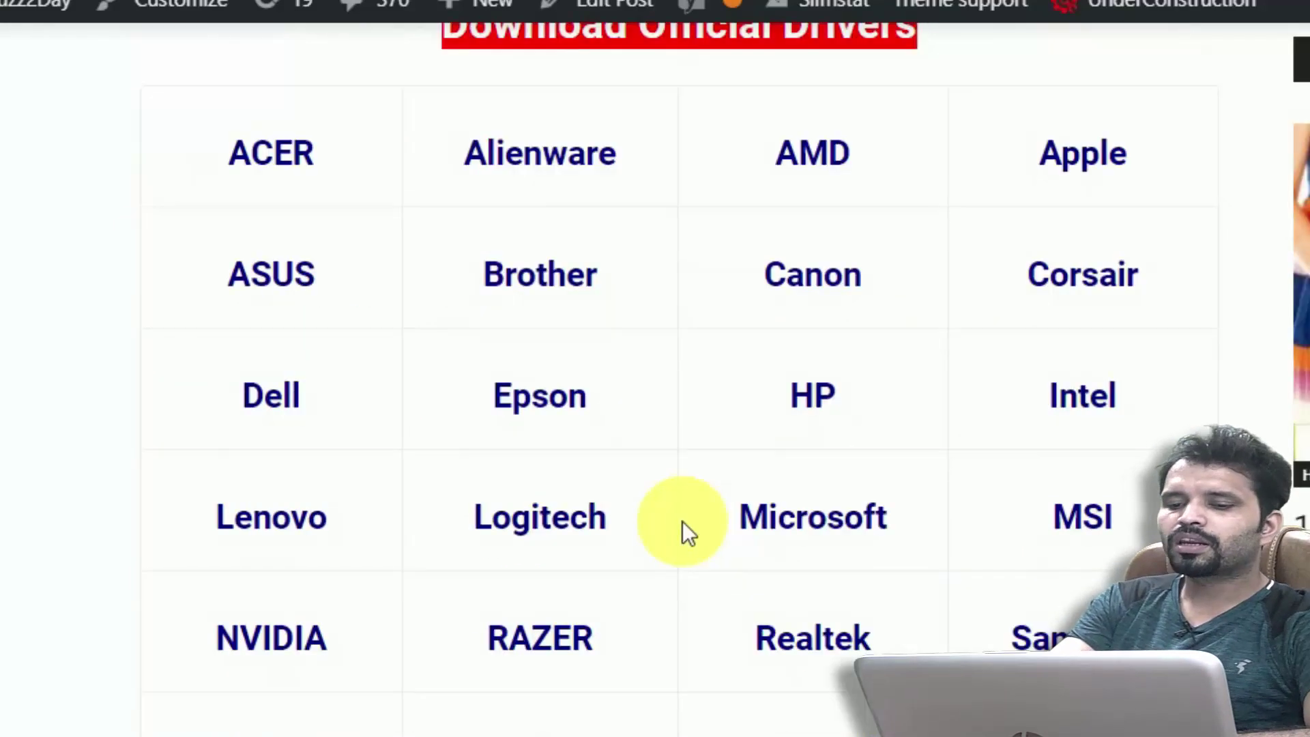